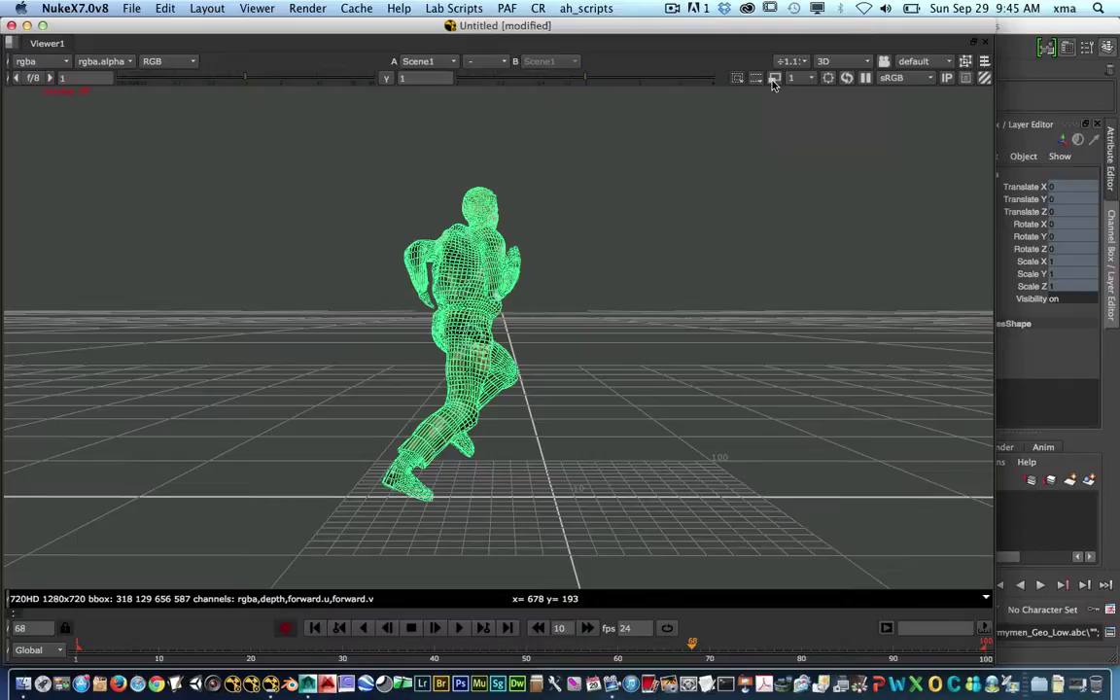
Step: Toggle proxy mode on and off to compare the soldier's high- and low-resolution geometry, and restore the full workspace layout
left_click(773, 79)
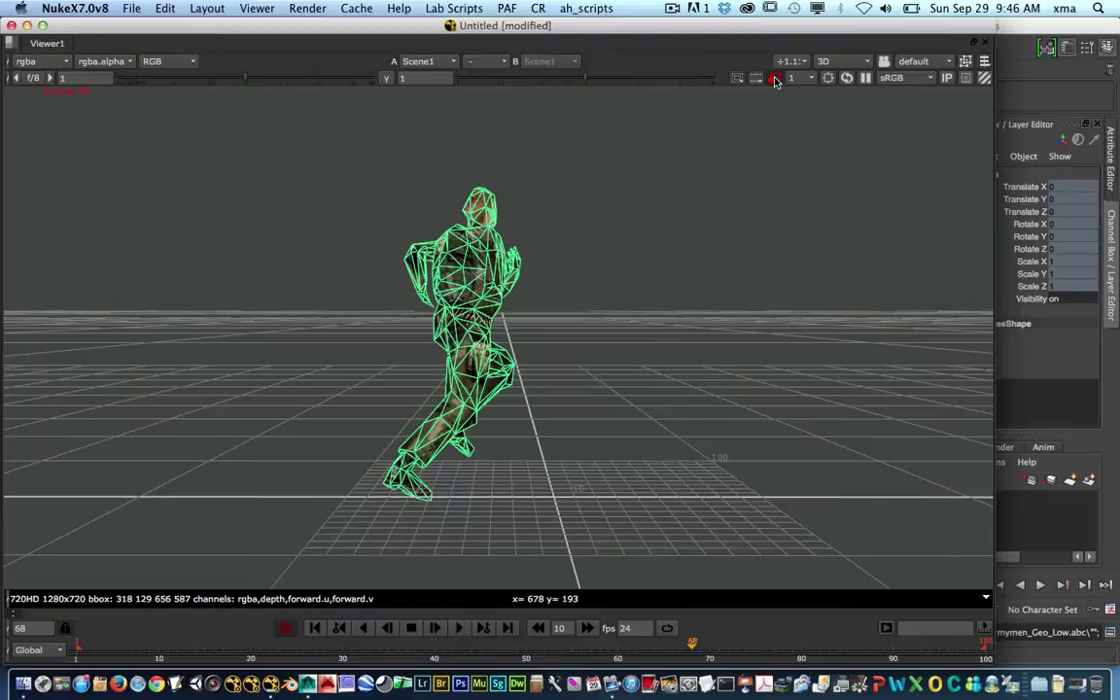
left_click(776, 81)
left_click(775, 80)
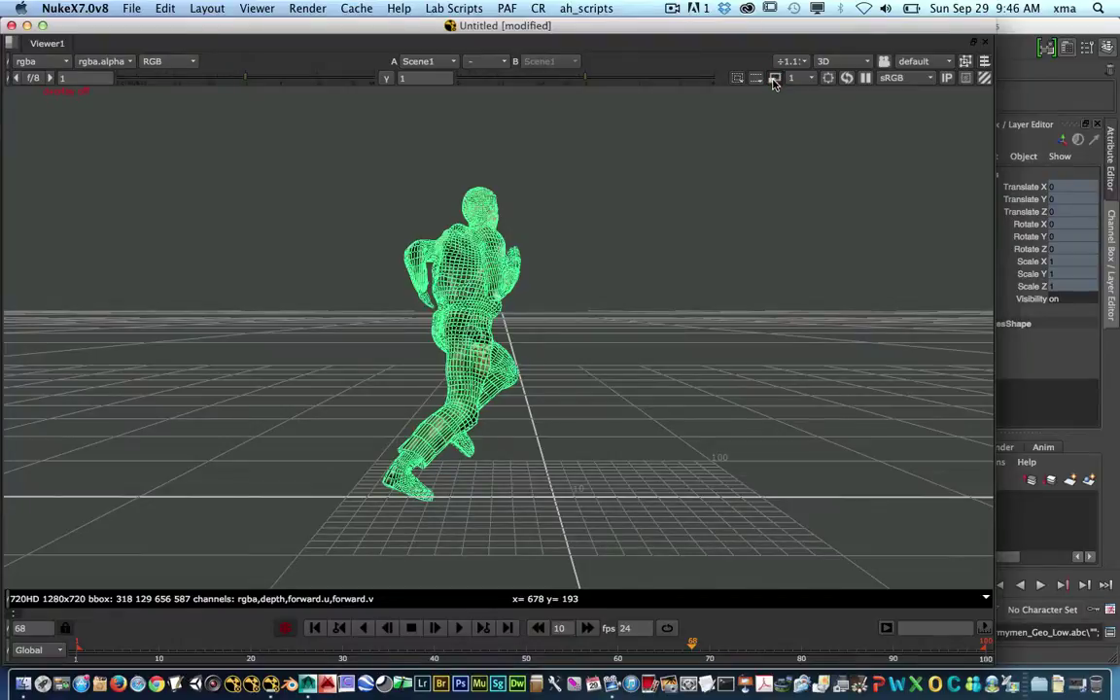
left_click(775, 78)
left_click(775, 78)
left_click(775, 79)
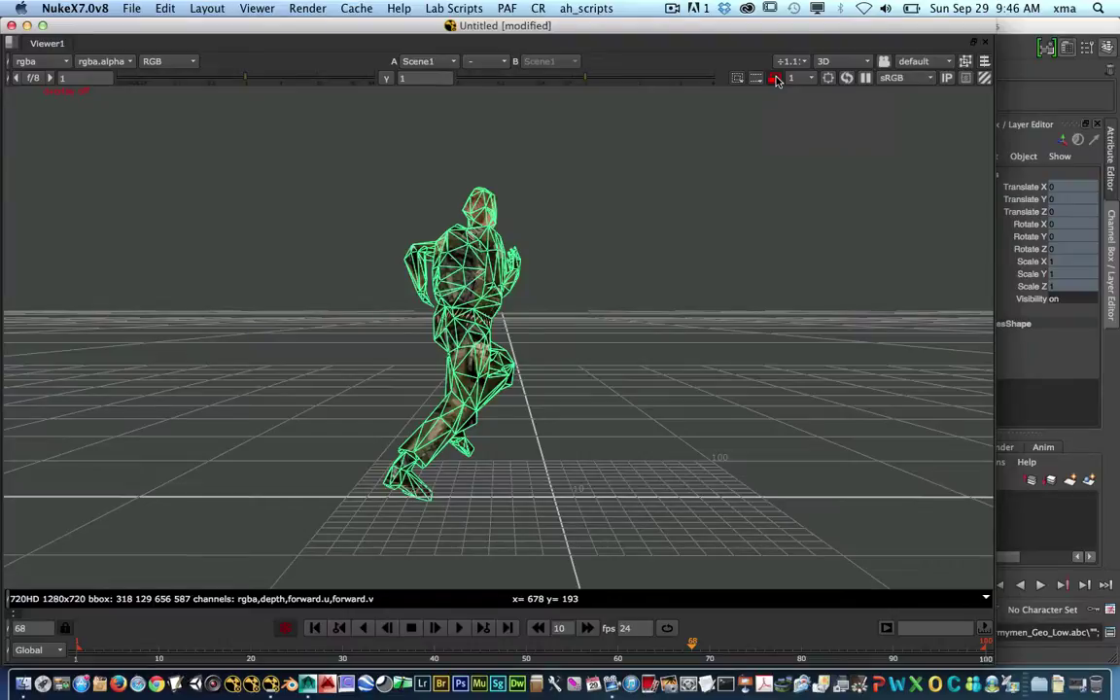
left_click(775, 80)
left_click(776, 80)
key("space")
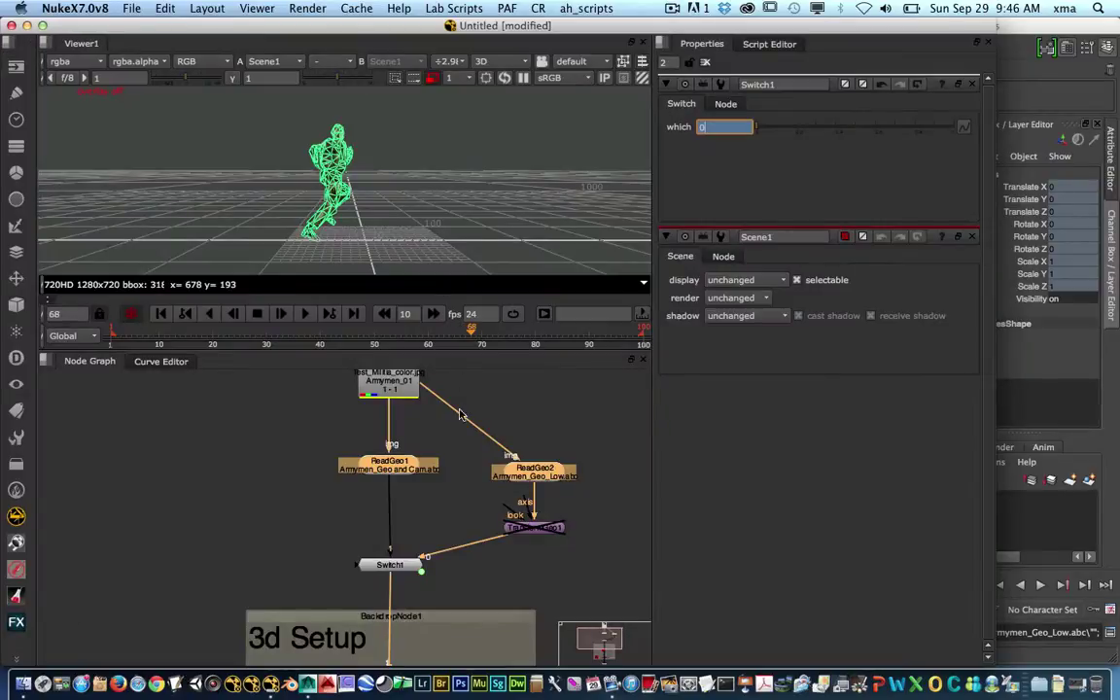
Step: Enable TransformGeo1 and view its low-resolution soldier side by side with the high-resolution ReadGeo1 soldier, selecting both in the viewer
middle_click_drag(459, 464, 461, 426)
left_click(524, 489)
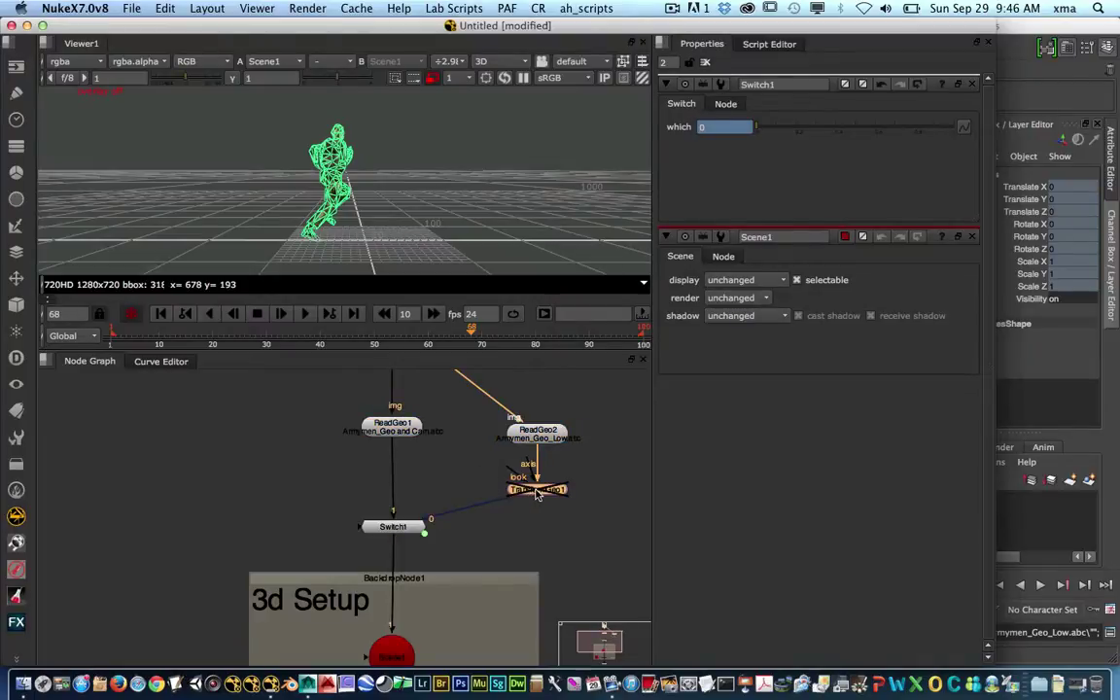
left_click(408, 433)
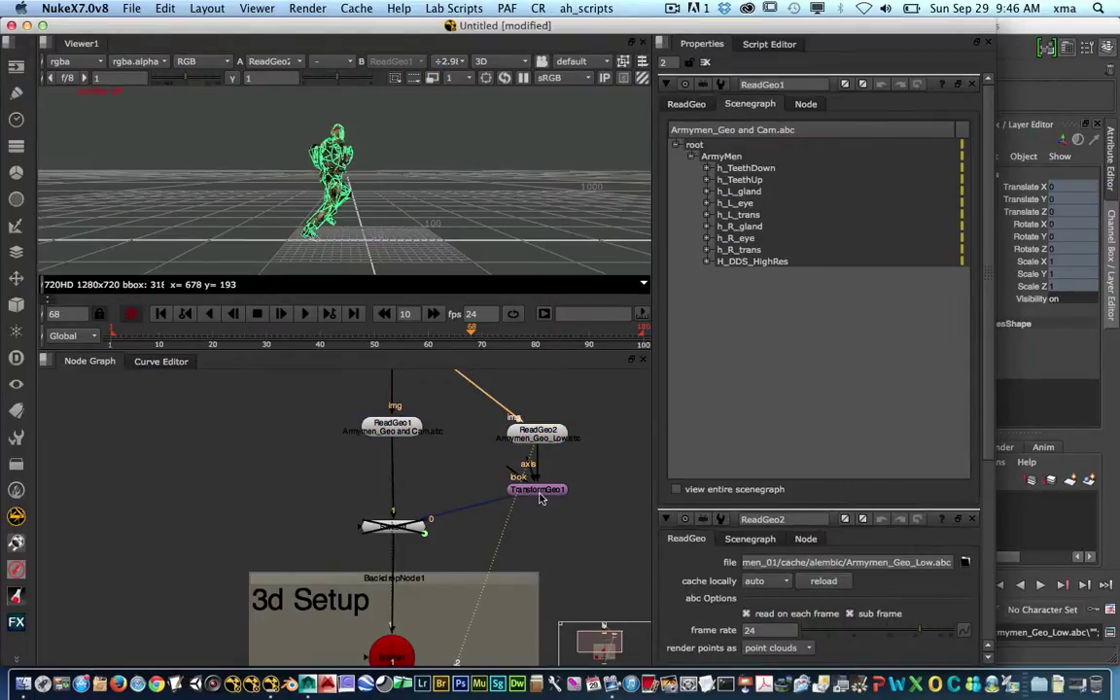
left_click(544, 494)
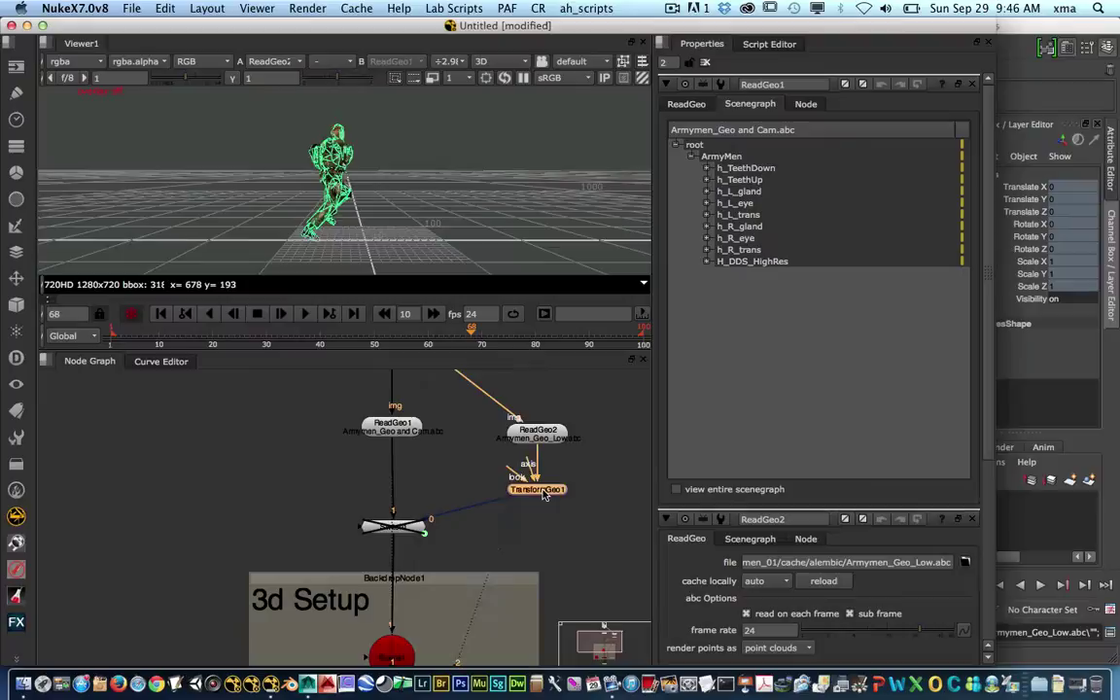
key("2")
left_click(411, 177)
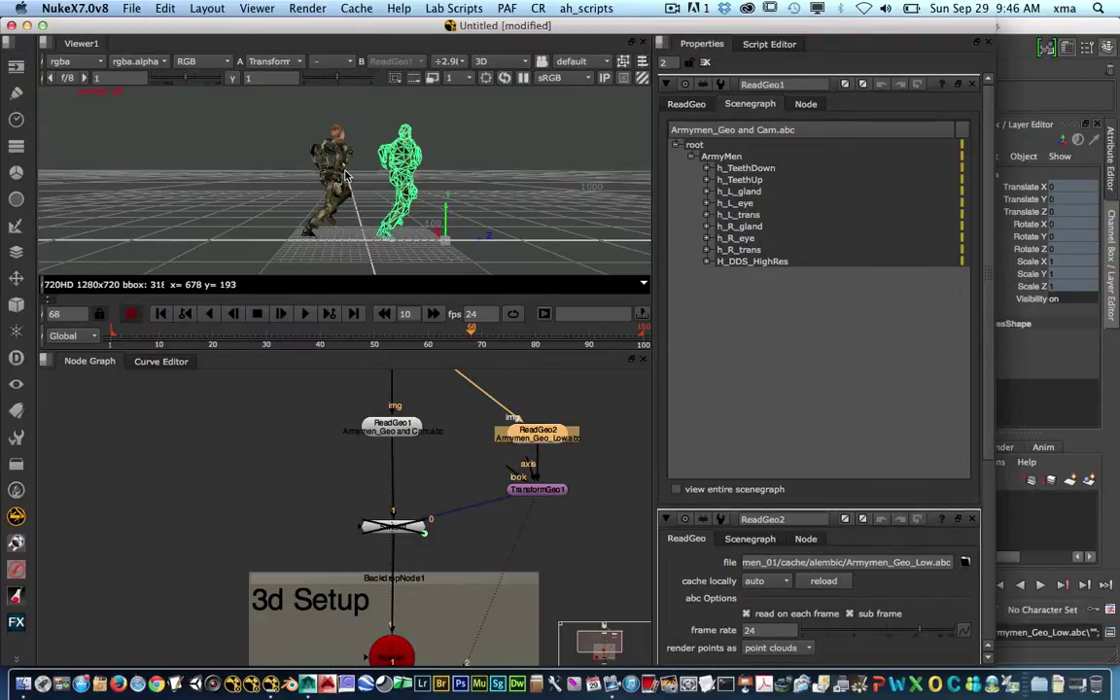
left_click(313, 160, "shift")
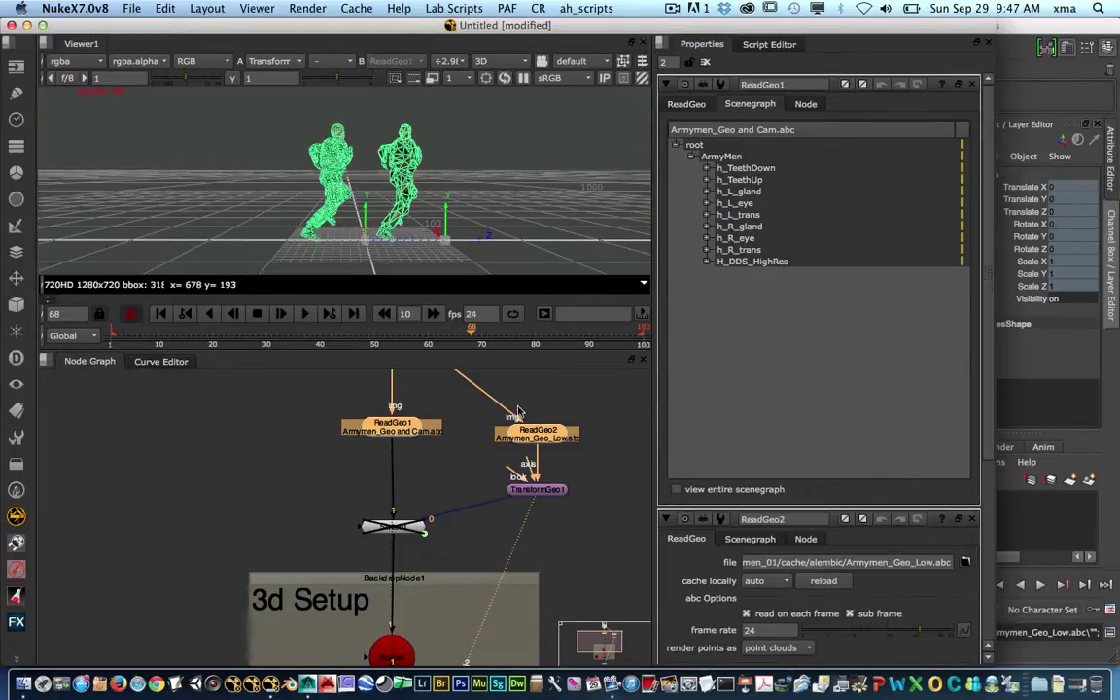
left_click_drag(525, 430, 525, 418)
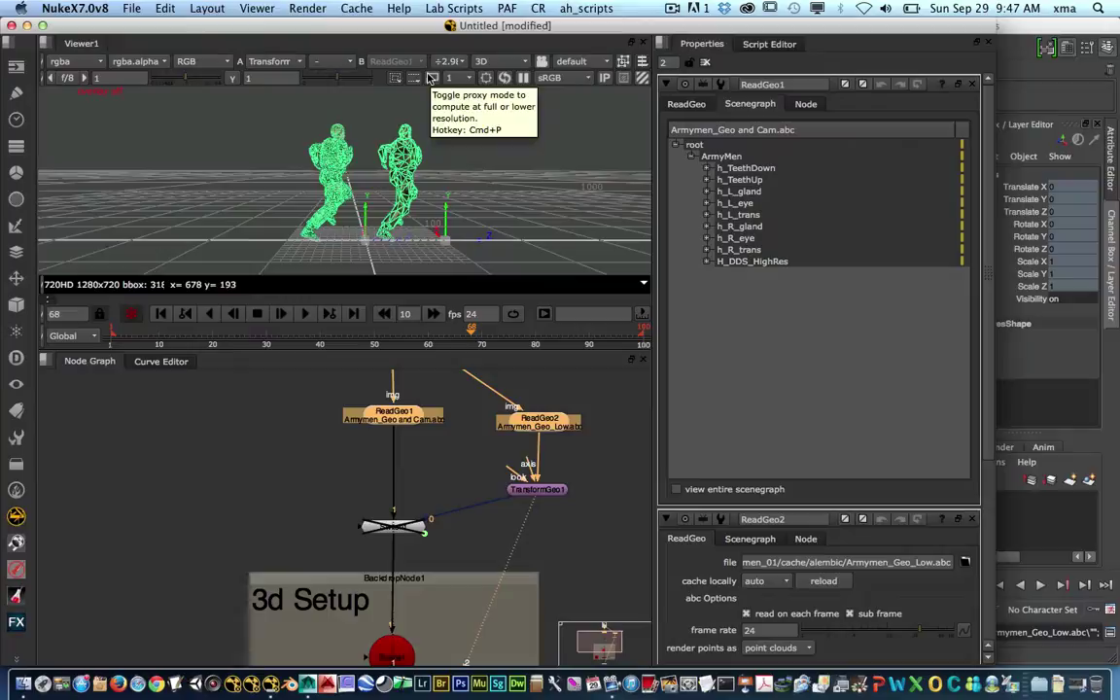
Step: Disable TransformGeo1 again and close the open ReadGeo property panels
left_click(488, 449)
left_click(401, 528)
middle_click_drag(491, 563, 503, 538)
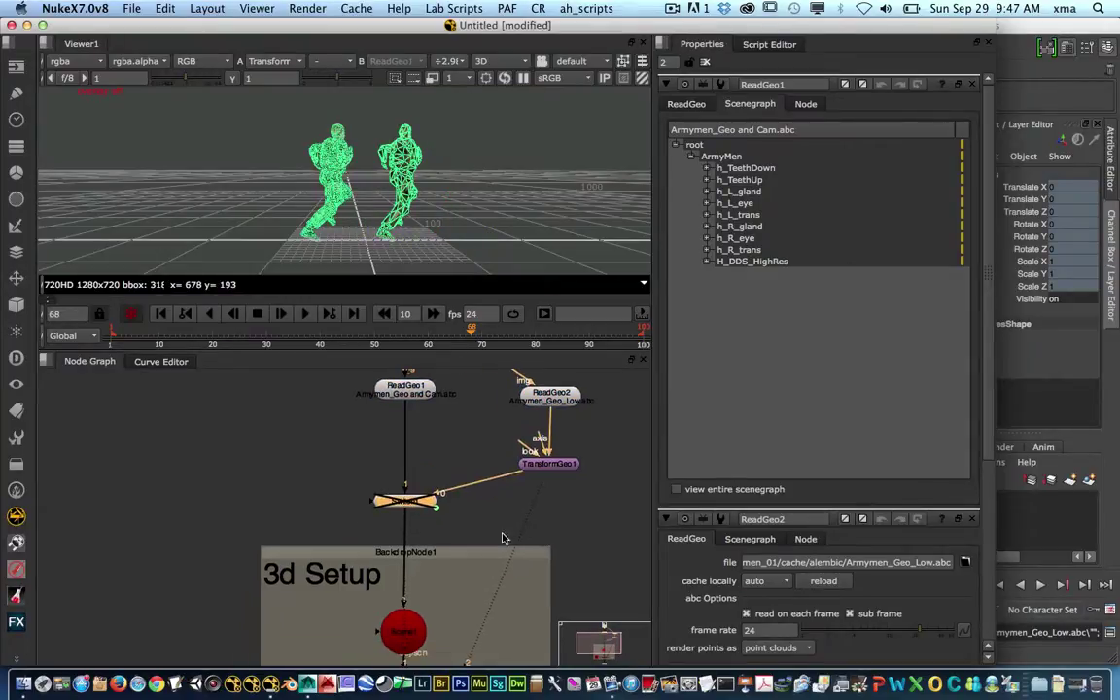
left_click(550, 465)
key("d")
middle_click_drag(572, 414, 529, 445)
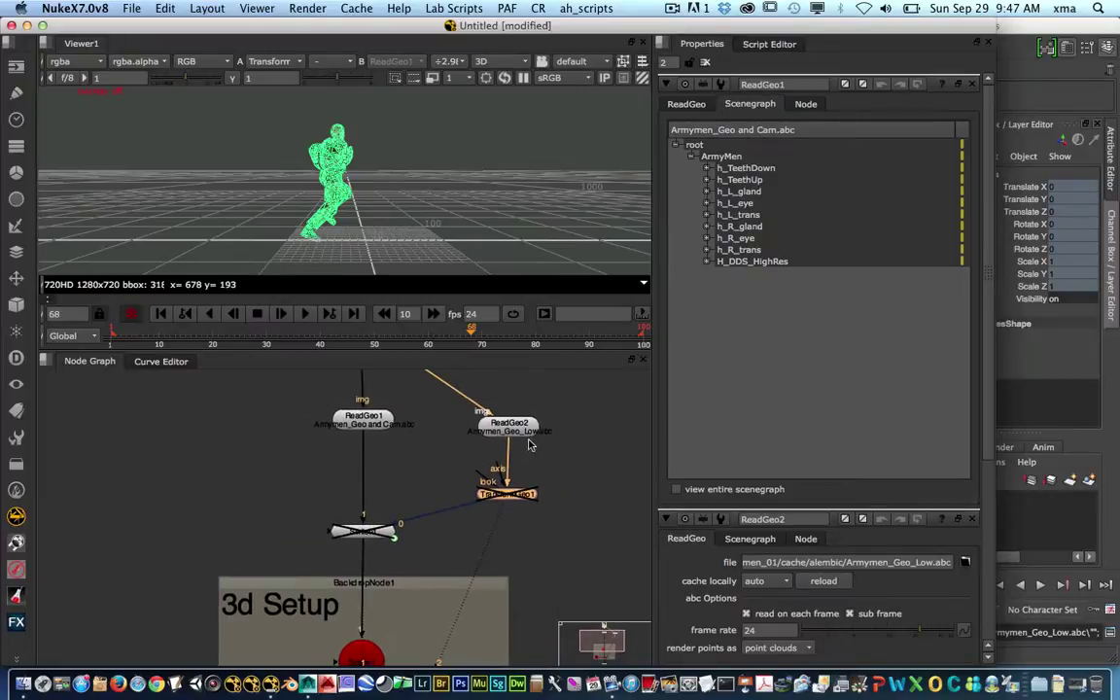
left_click(972, 84)
left_click(972, 83)
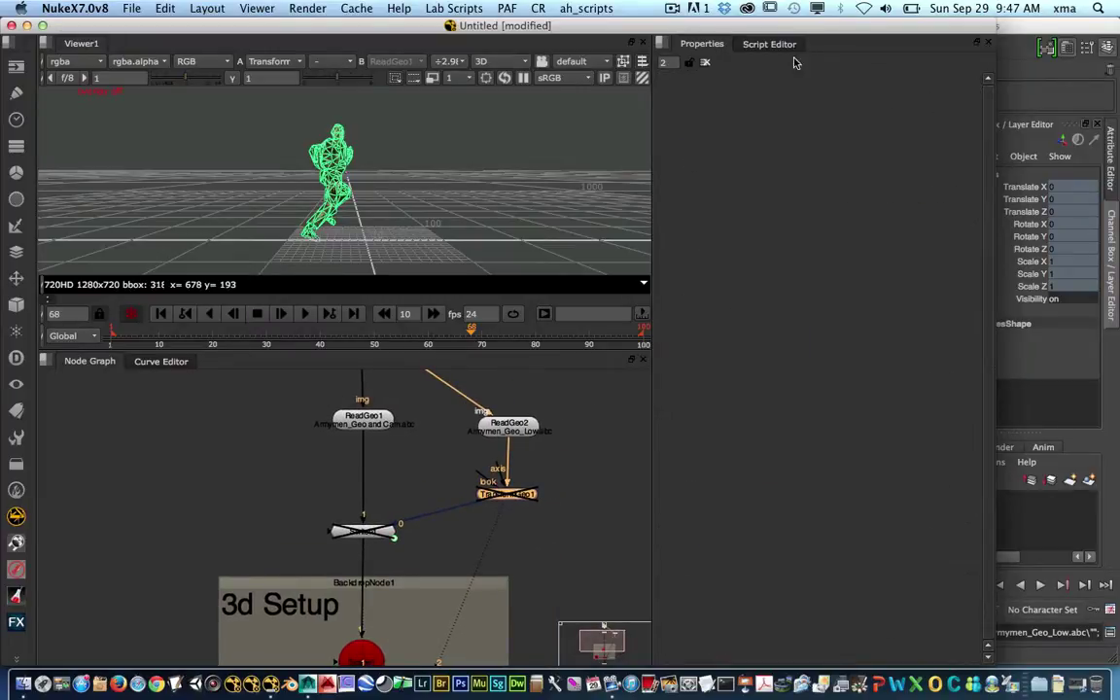
Step: Re-enable Switch1 and open its properties to examine how the which value is driven
middle_click_drag(456, 464, 510, 425)
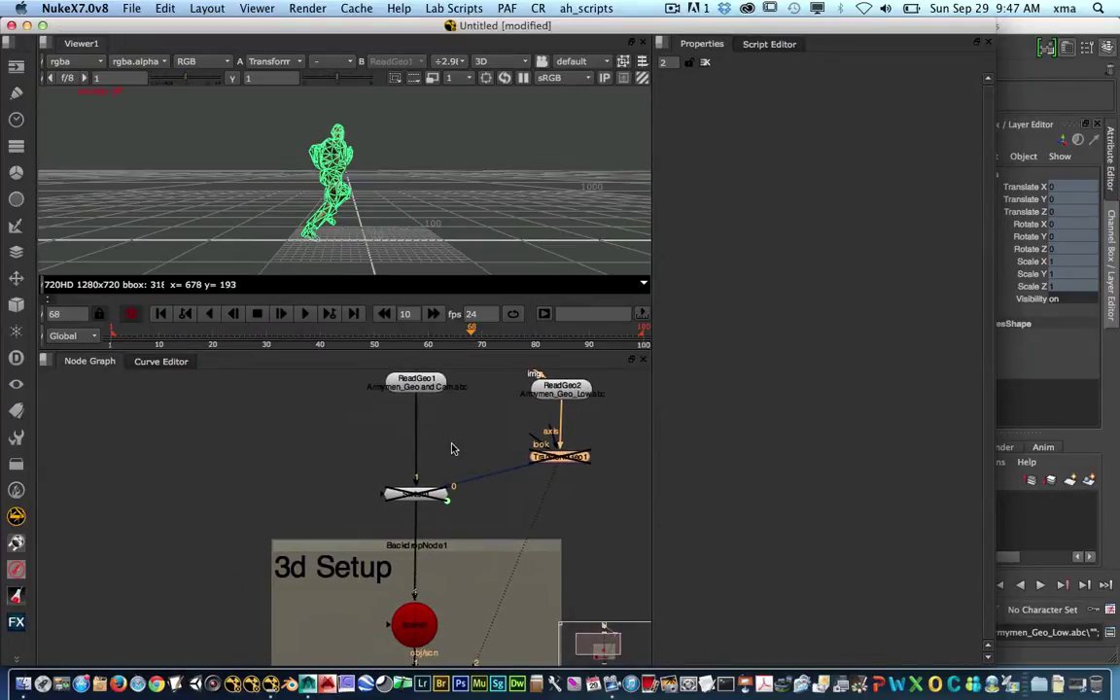
middle_click_drag(460, 456, 449, 519)
scroll(448, 471, "down", 1)
scroll(446, 473, "up", 4)
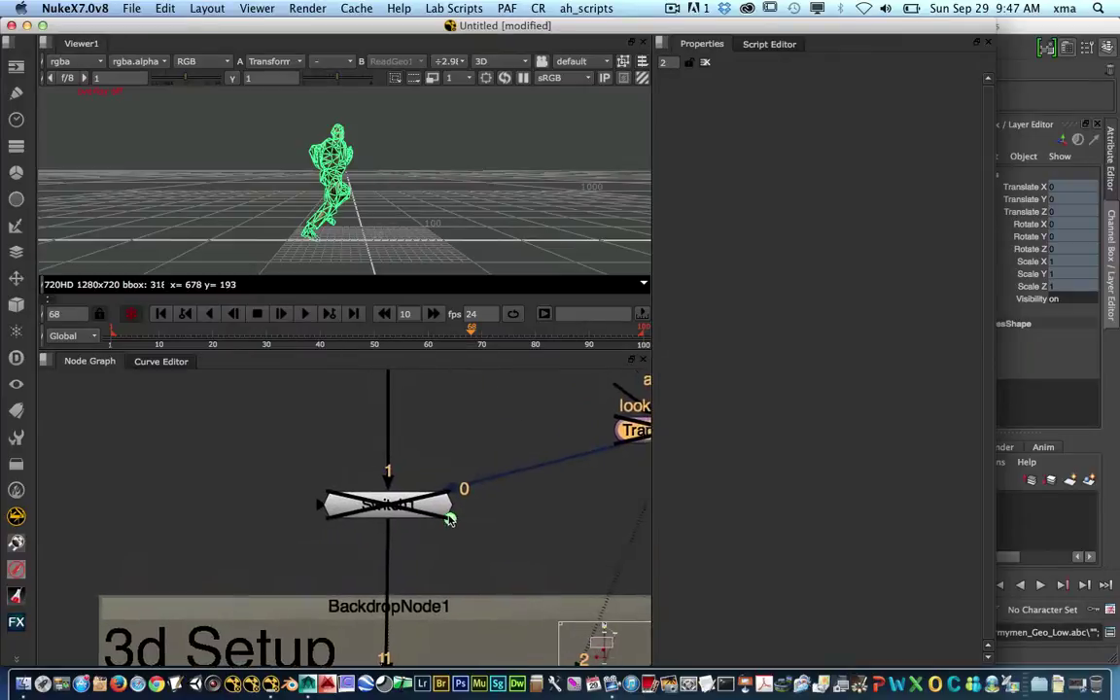
double_click(397, 506)
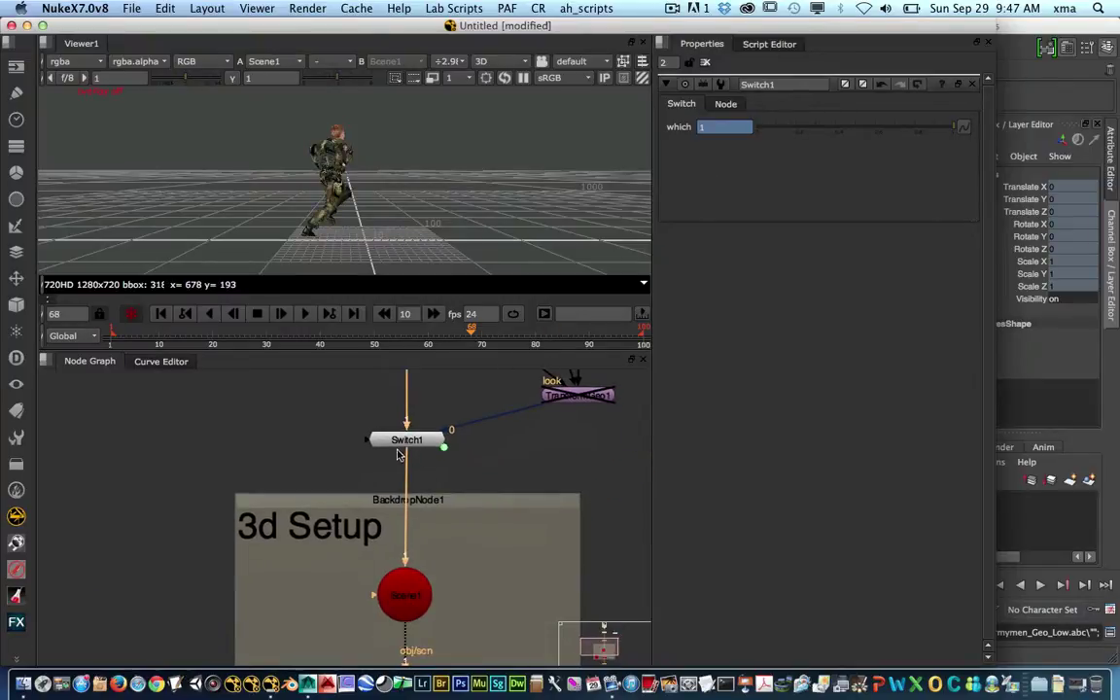
left_click(401, 442)
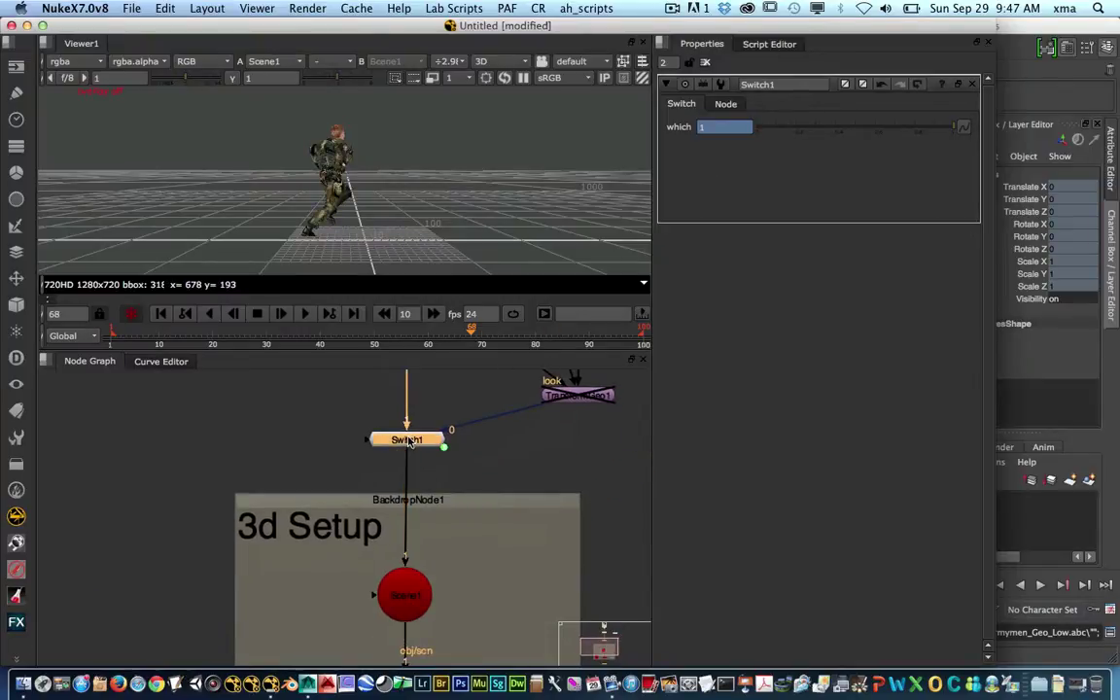
Step: Toggle proxy mode on and off repeatedly to check how Switch1's which value and active input respond
left_click(432, 80)
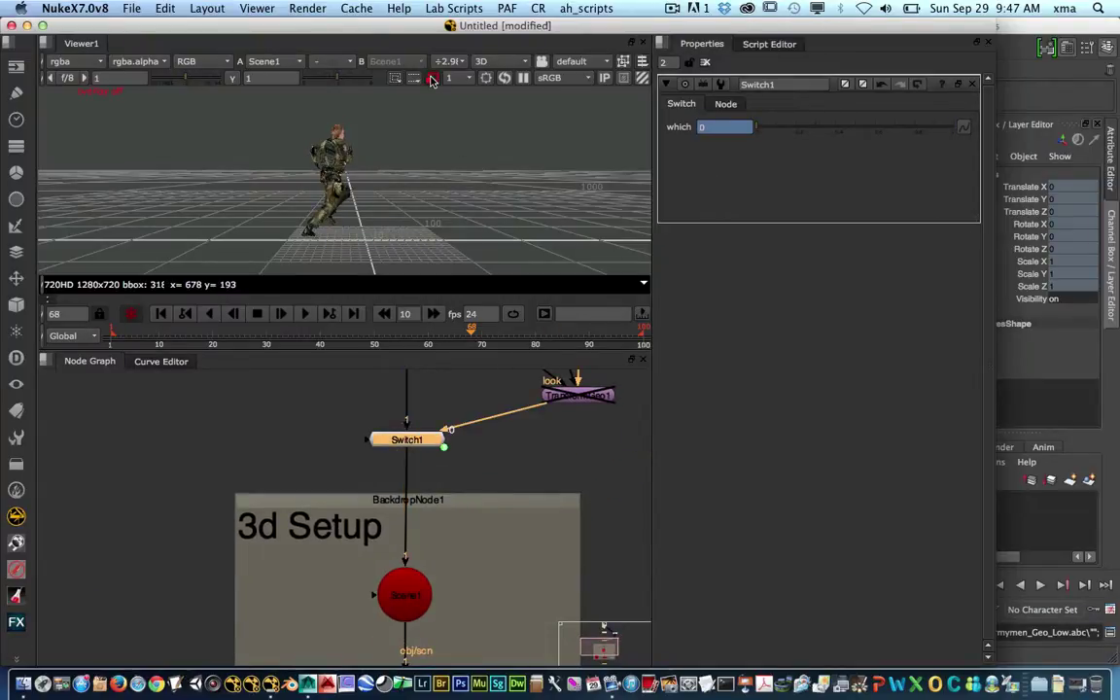
left_click(433, 80)
left_click(432, 79)
left_click(432, 79)
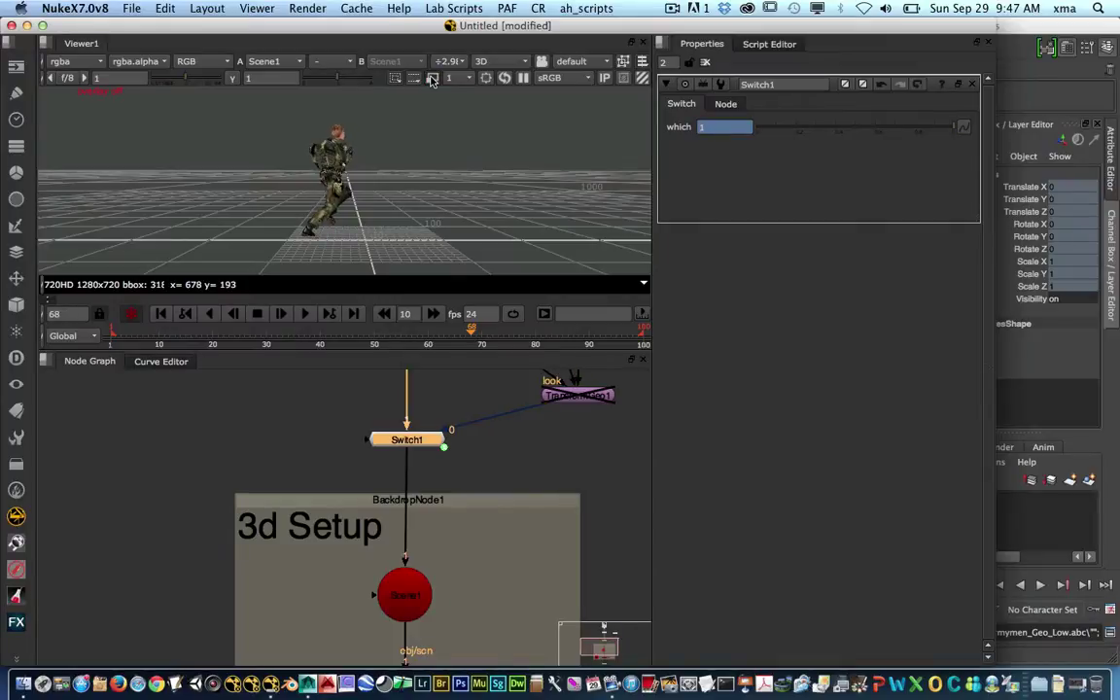
left_click(432, 80)
left_click(432, 80)
key("Down")
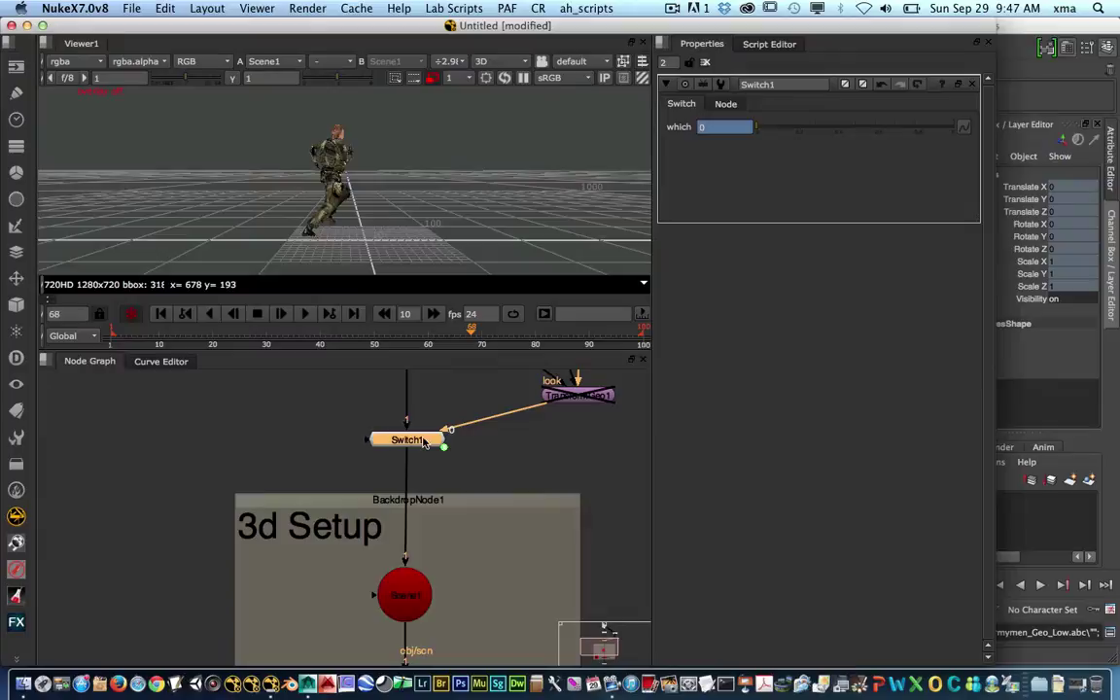
Step: Delete Switch1 and TransformGeo1, and connect Scene1's input directly to ReadGeo1
key("Delete")
left_click(580, 397)
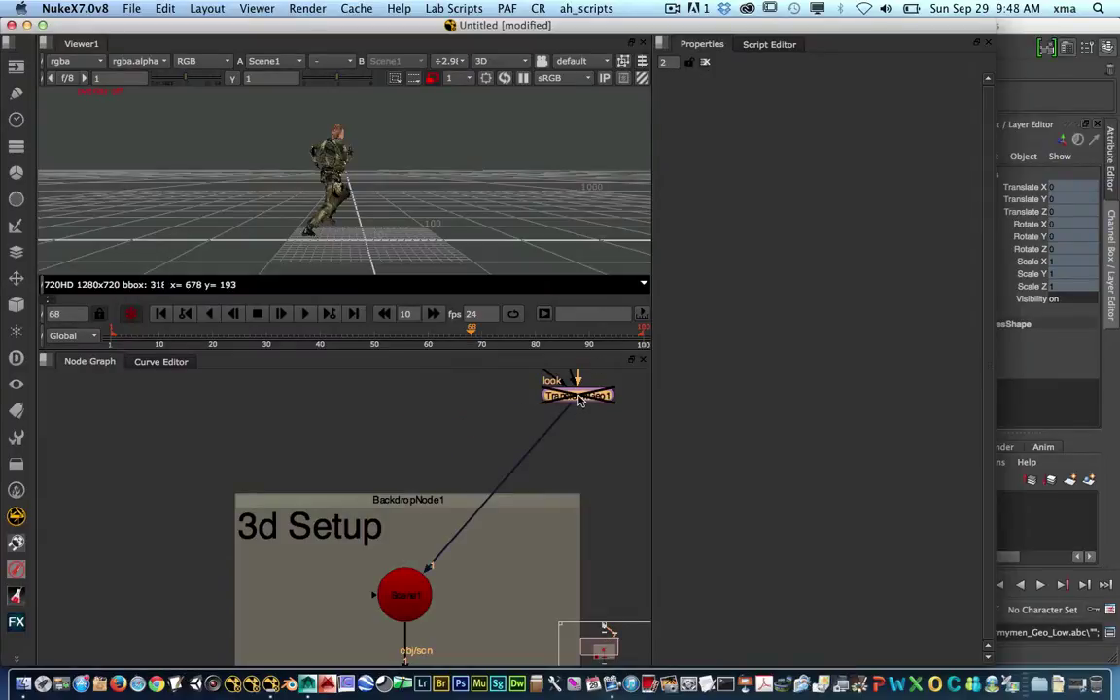
key("Delete")
middle_click_drag(517, 402, 510, 462)
left_click_drag(542, 429, 399, 376)
mouse_move(419, 456)
middle_mouse_down()
mouse_move(446, 492)
mouse_move(430, 450)
middle_mouse_up()
left_click(340, 161)
Step: Create a new Switch node in the node graph beside the connection from ReadGeo1 to Scene1
left_click(430, 450)
key("Tab")
type("s")
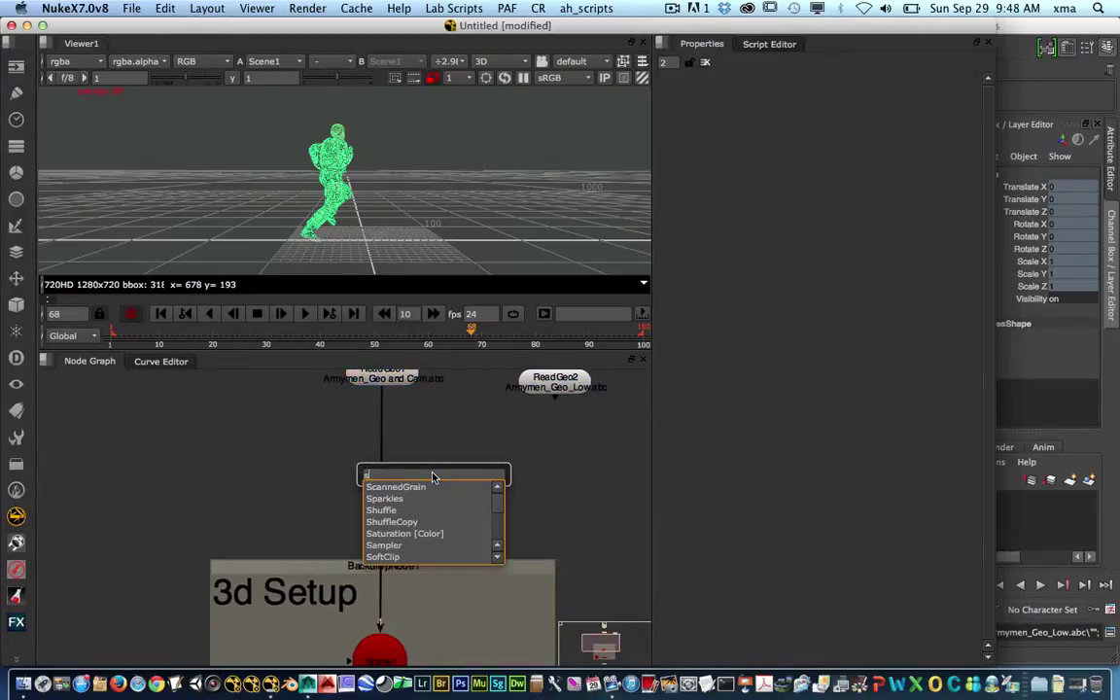
type("witch")
key("Return")
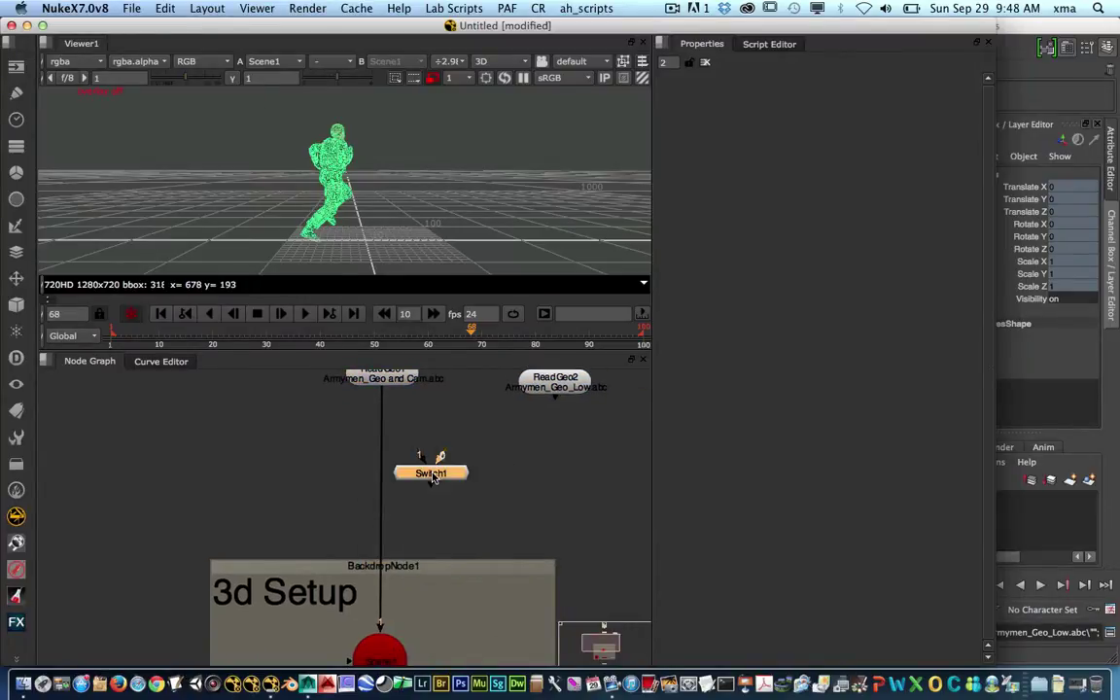
Step: With proxy mode off, insert Switch1 between ReadGeo1 and Scene1 and connect its input 1 to ReadGeo2
left_click_drag(432, 476, 385, 492)
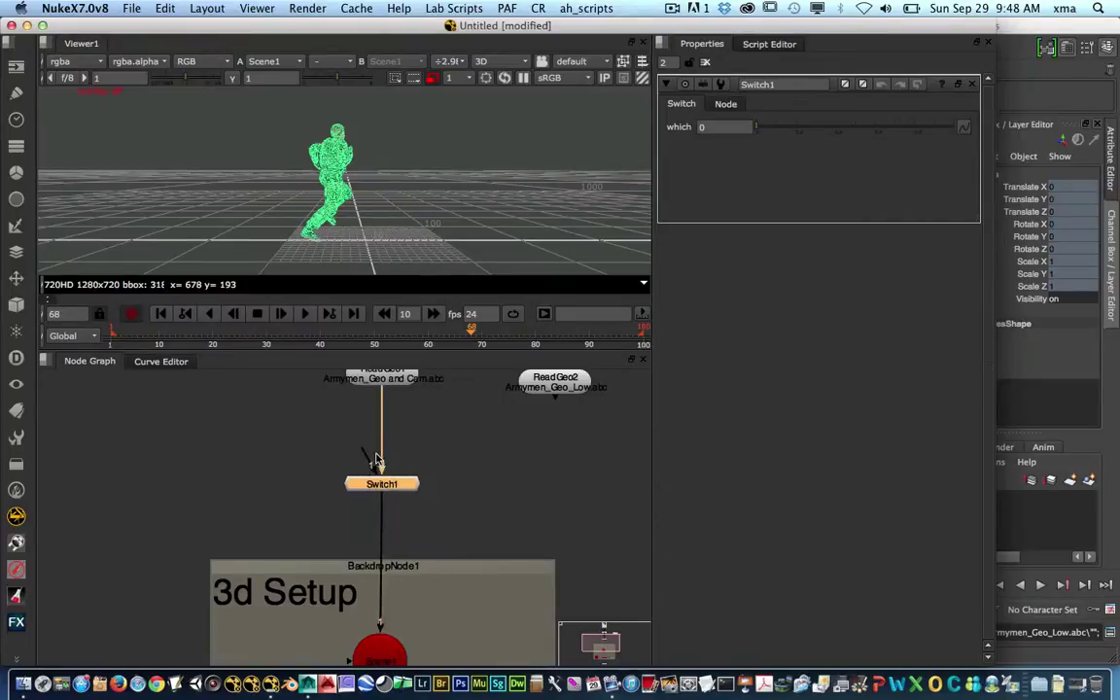
left_click(434, 81)
left_click_drag(425, 484, 554, 394)
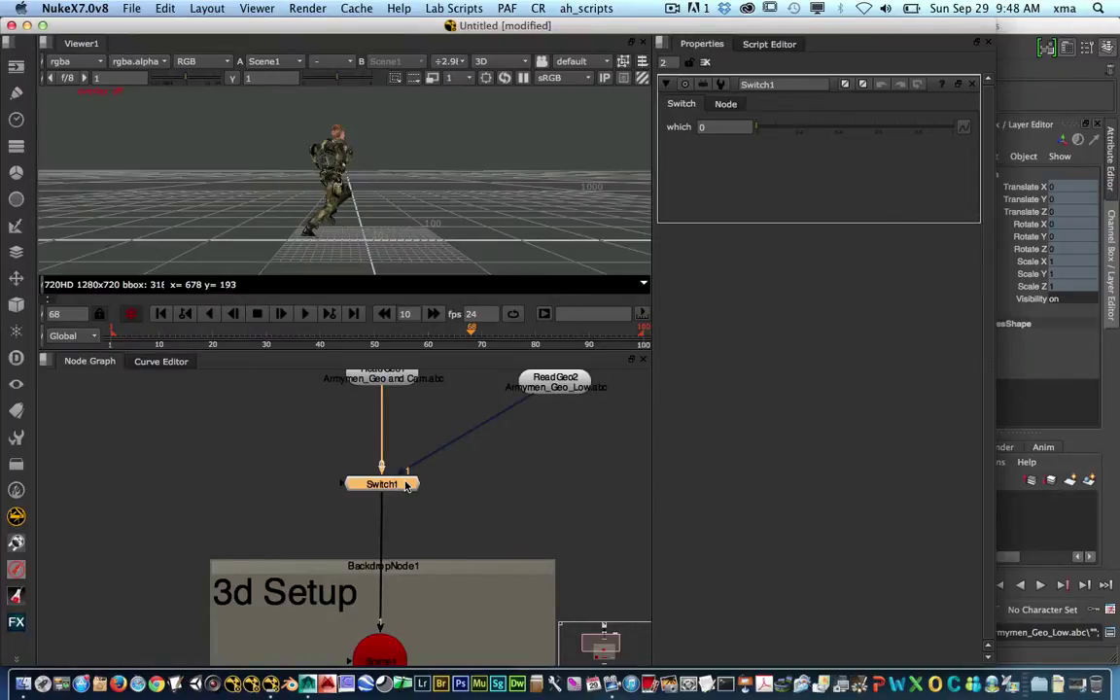
Step: Set Switch1's which value to the expression proxy?1:0
left_click(717, 128)
key("=")
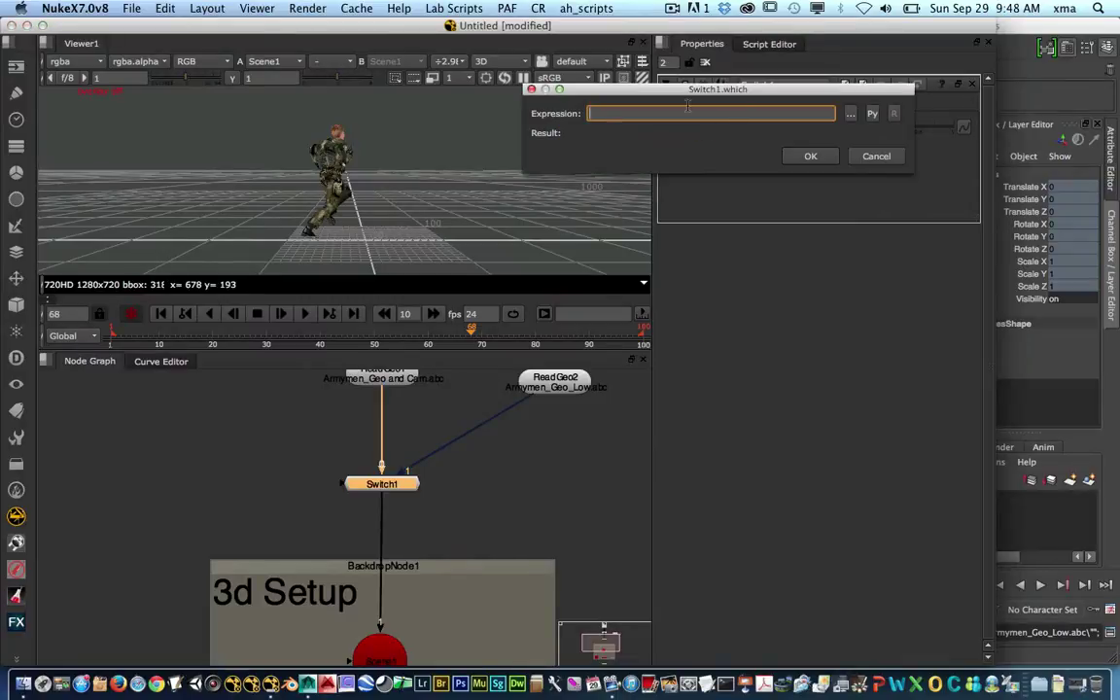
type("proxy?")
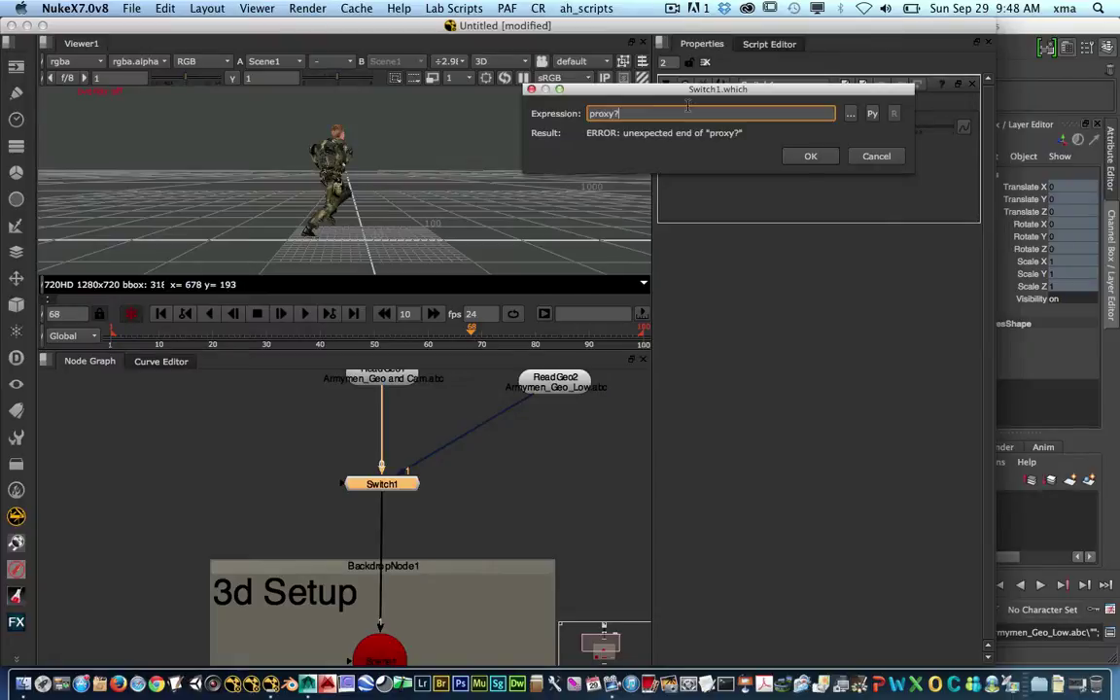
type("0")
key("BackSpace")
type("1:0")
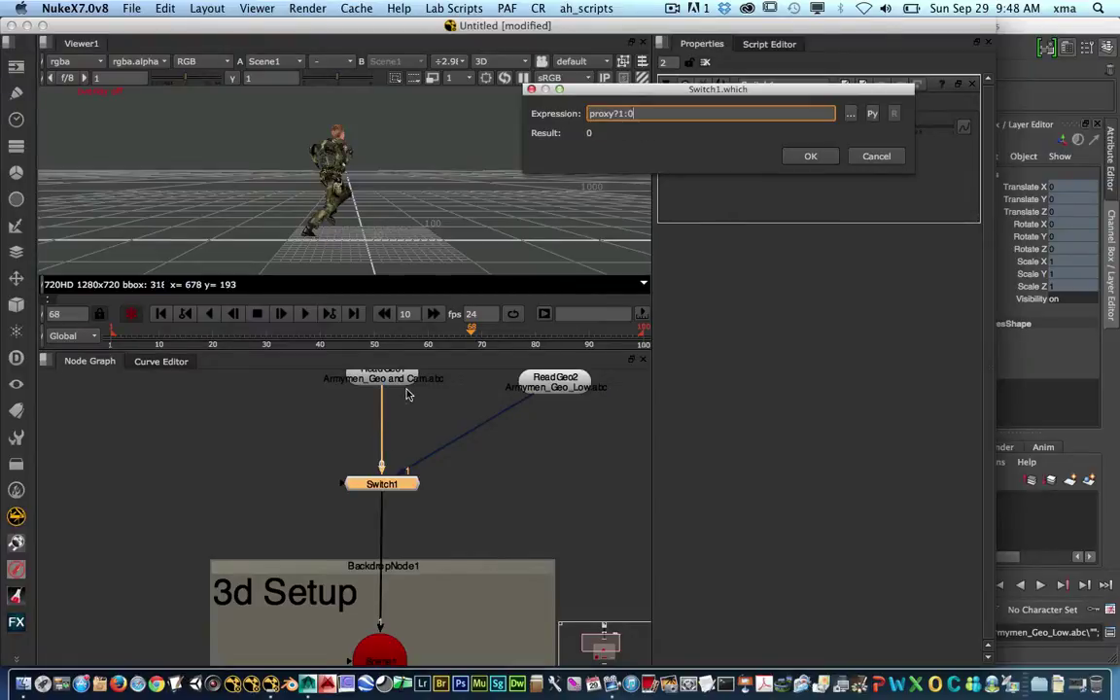
left_click(808, 155)
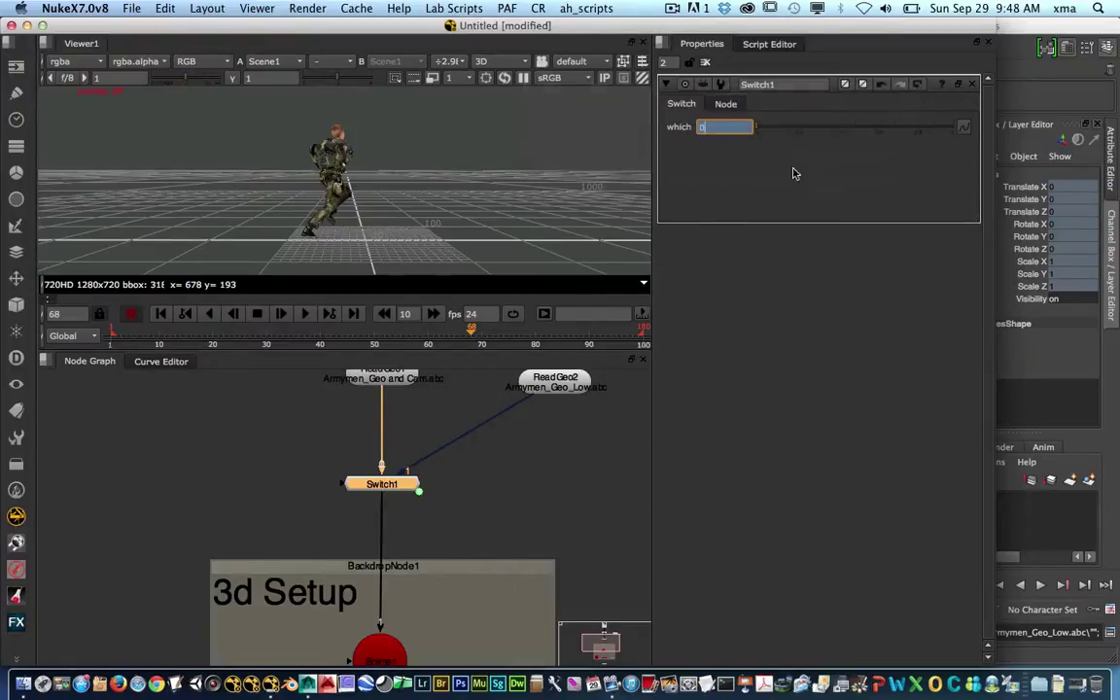
Step: Test the switch by turning proxy mode on and off and selecting the soldier in the viewer each time
left_click(430, 76)
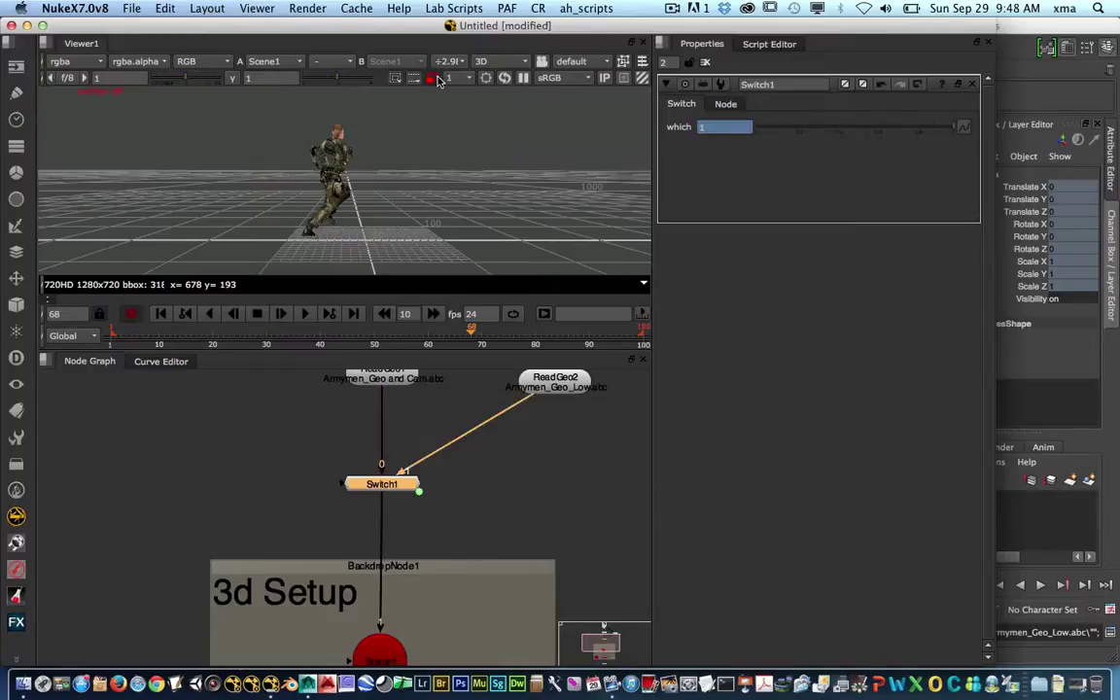
left_click(341, 155)
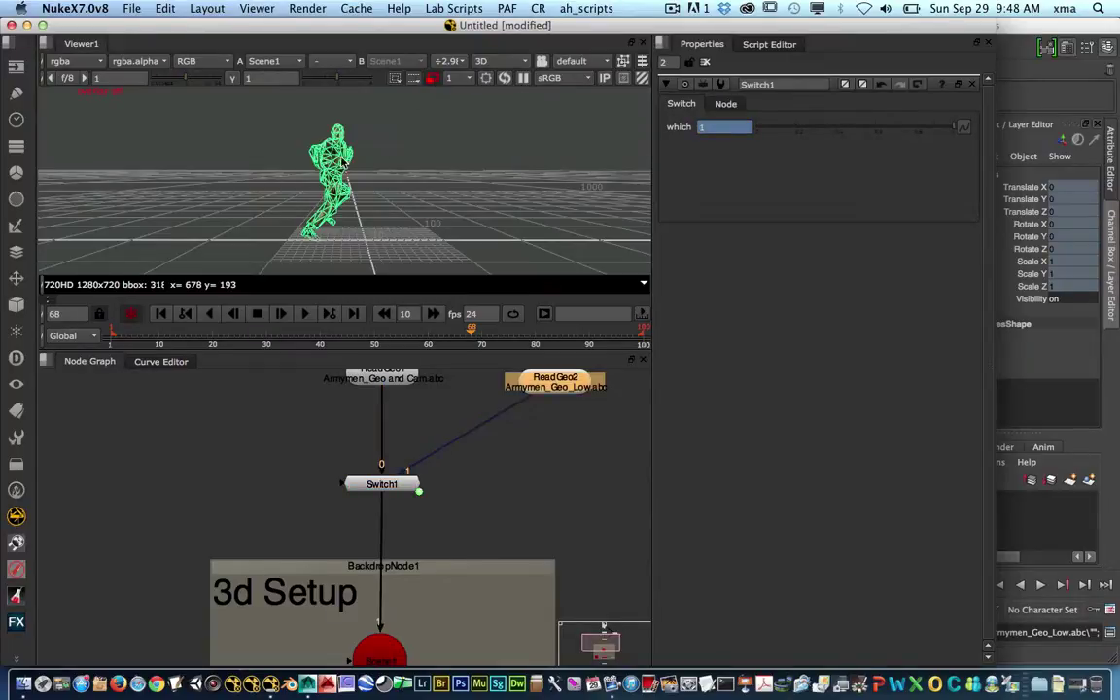
left_click(433, 79)
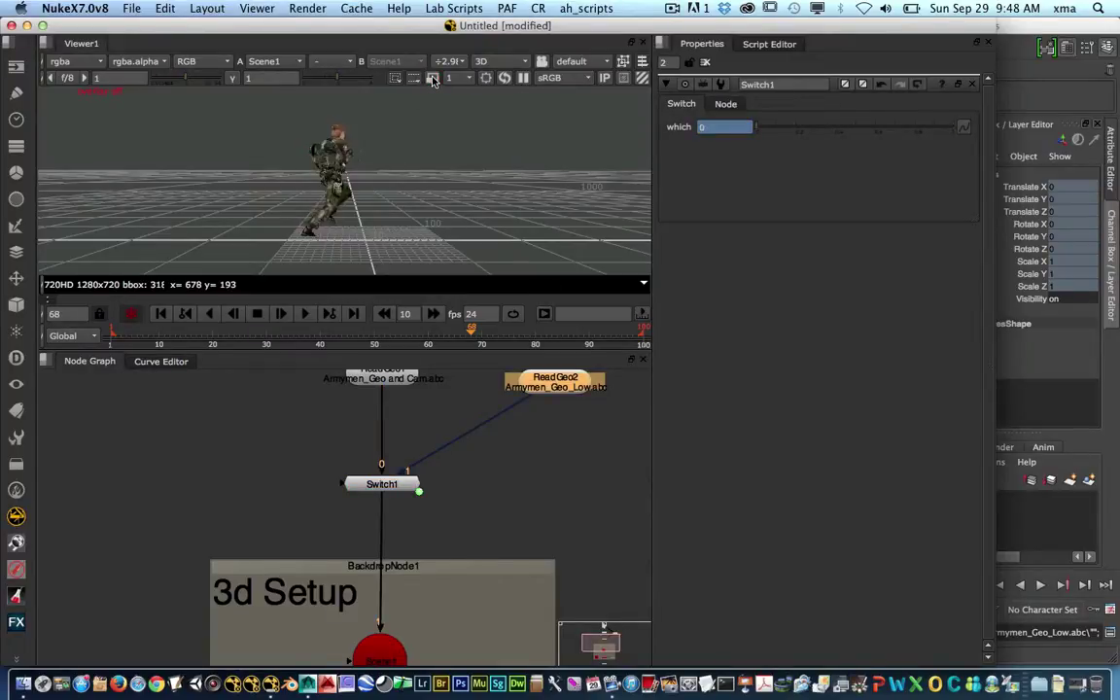
left_click(307, 151)
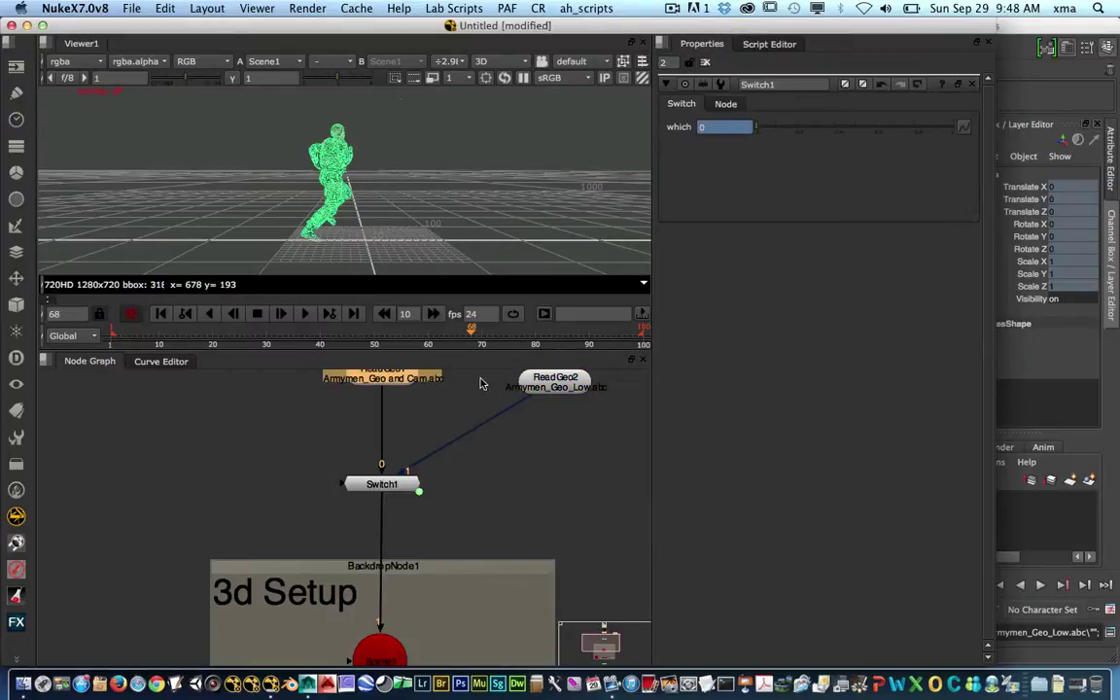
Step: Create a Card node in the empty area of the node graph beside ReadGeo1 and Switch1
middle_click_drag(435, 449, 543, 491)
left_click(288, 477)
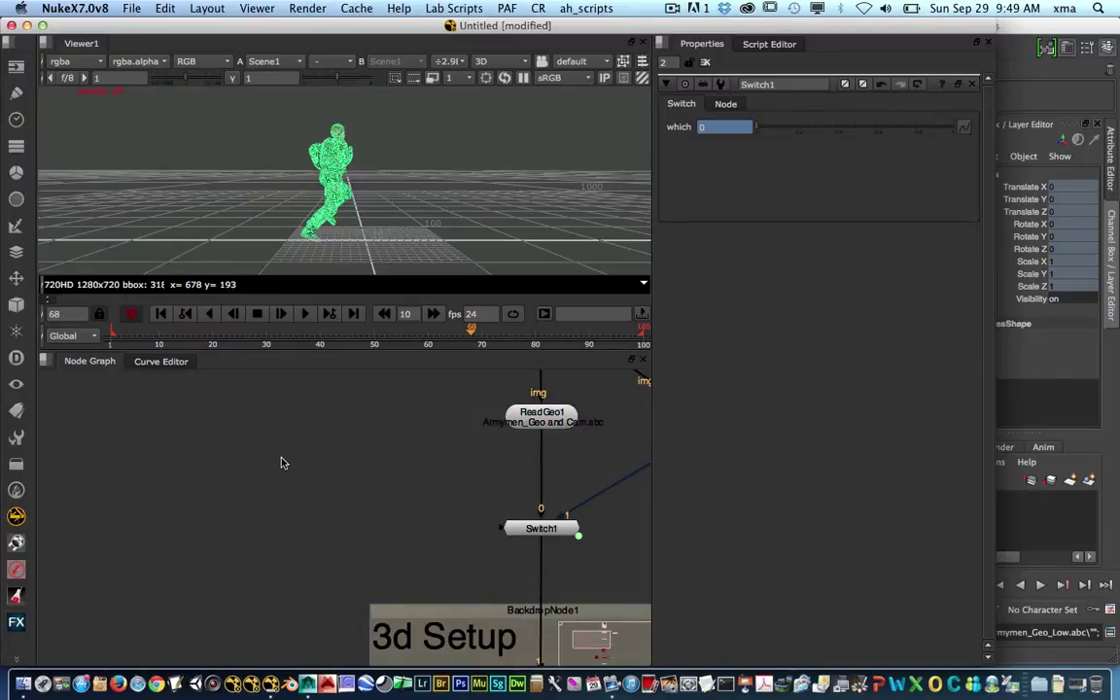
key("Tab")
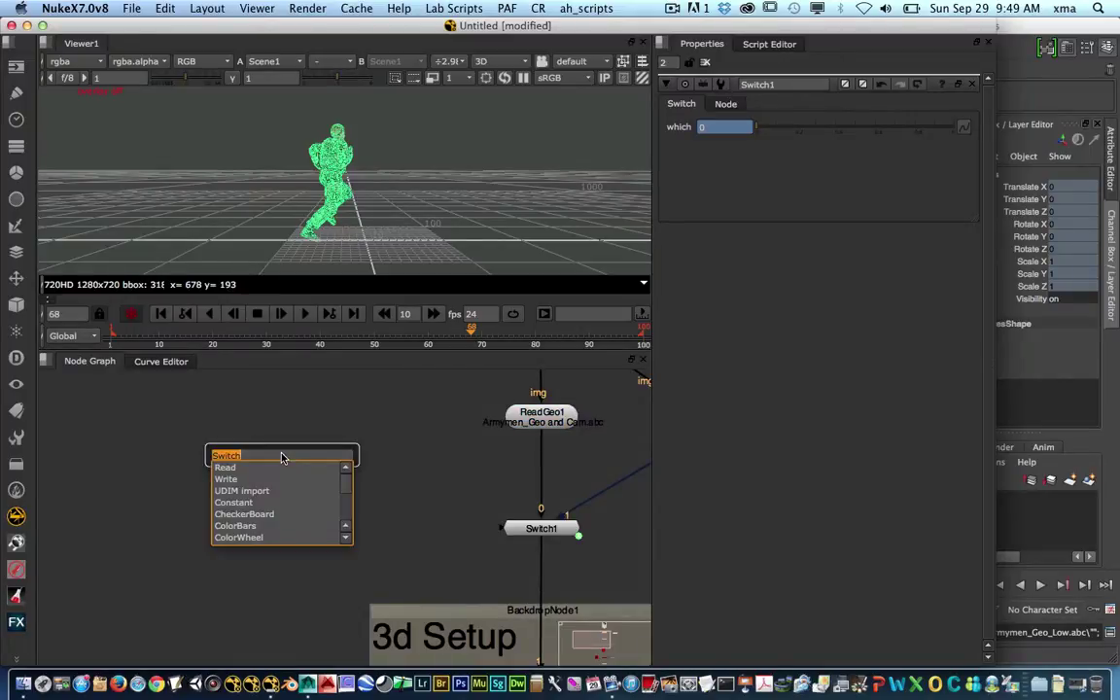
type("Card3D")
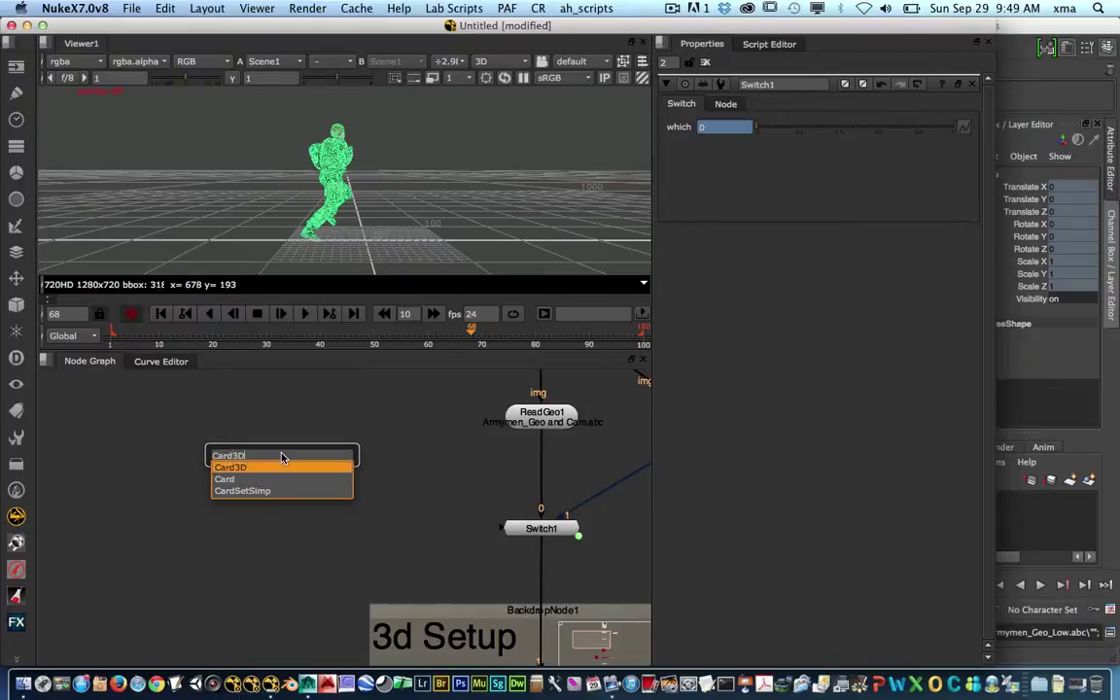
key("Down")
key("Return")
Step: Connect the new Card node to Scene1 and show it in the viewer at a uniform scale of 100
middle_click_drag(355, 499, 331, 456)
left_click_drag(228, 389, 335, 420)
middle_click_drag(348, 484, 311, 468)
left_click_drag(291, 420, 437, 616)
middle_click_drag(330, 388, 394, 502)
left_click_drag(349, 524, 288, 546)
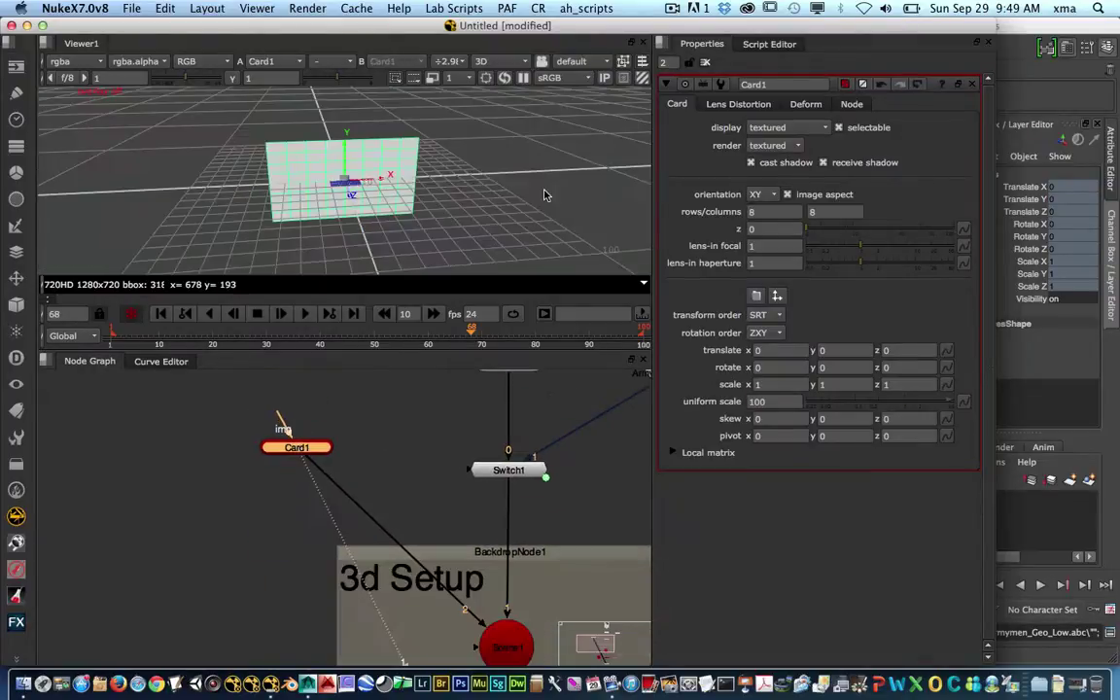
left_click_drag(773, 211, 712, 278)
key("Tab")
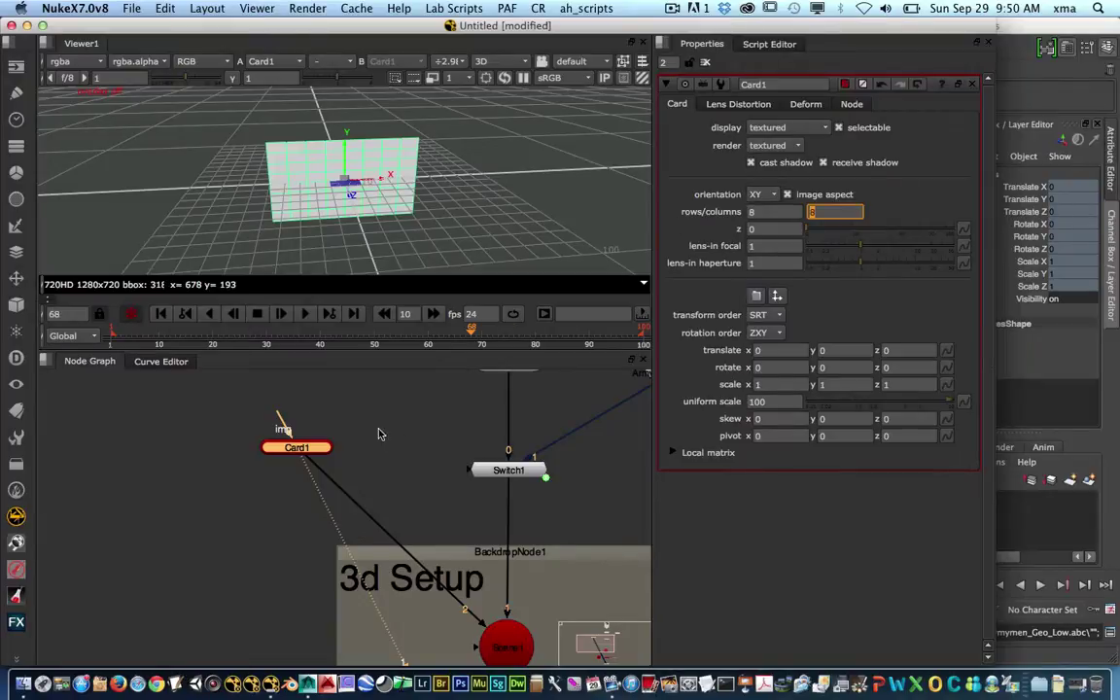
middle_click_drag(362, 428, 398, 420)
left_click_drag(328, 444, 341, 435)
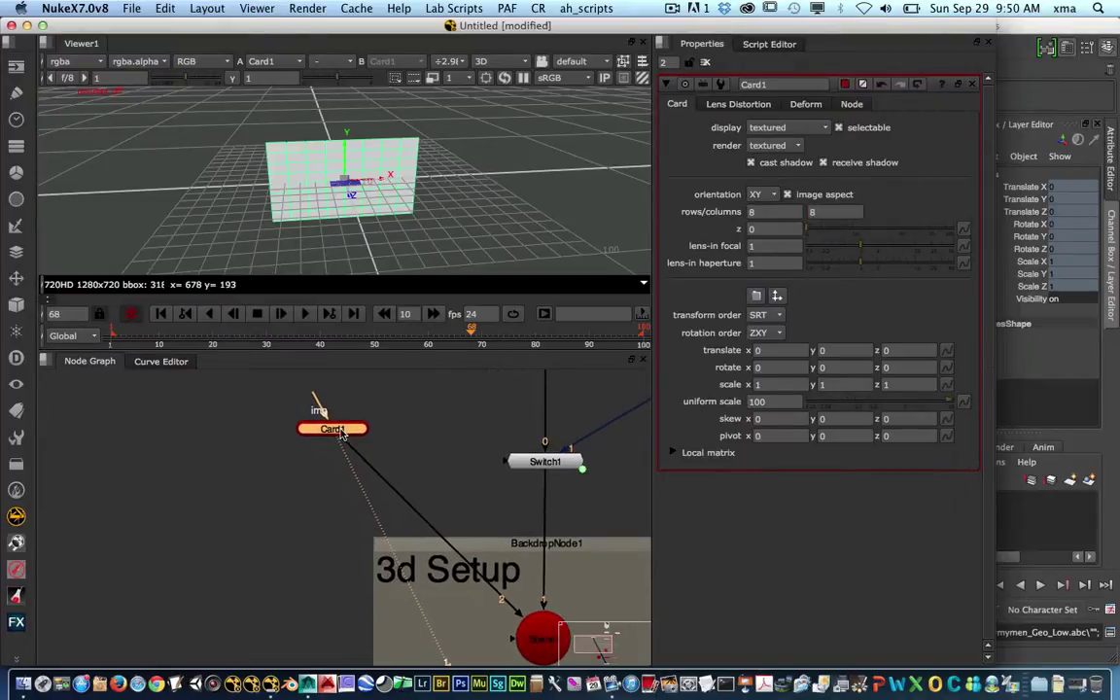
left_click(297, 460)
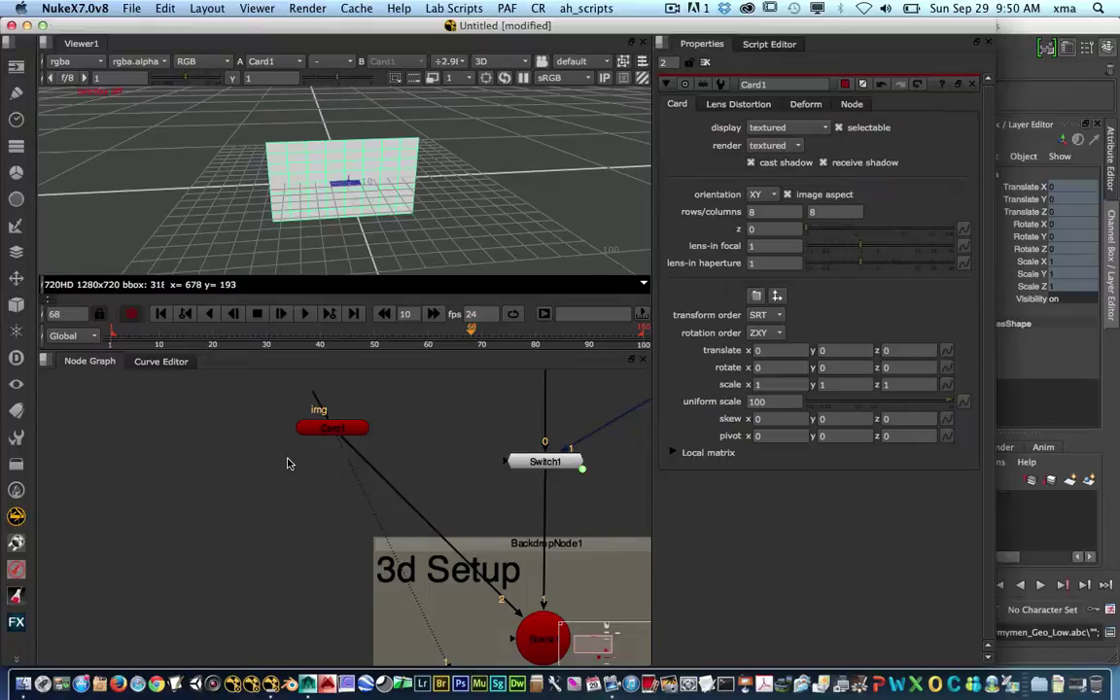
Step: Set Card1's rows to the expression proxy?2:100
left_click_drag(763, 211, 730, 216)
key("equal")
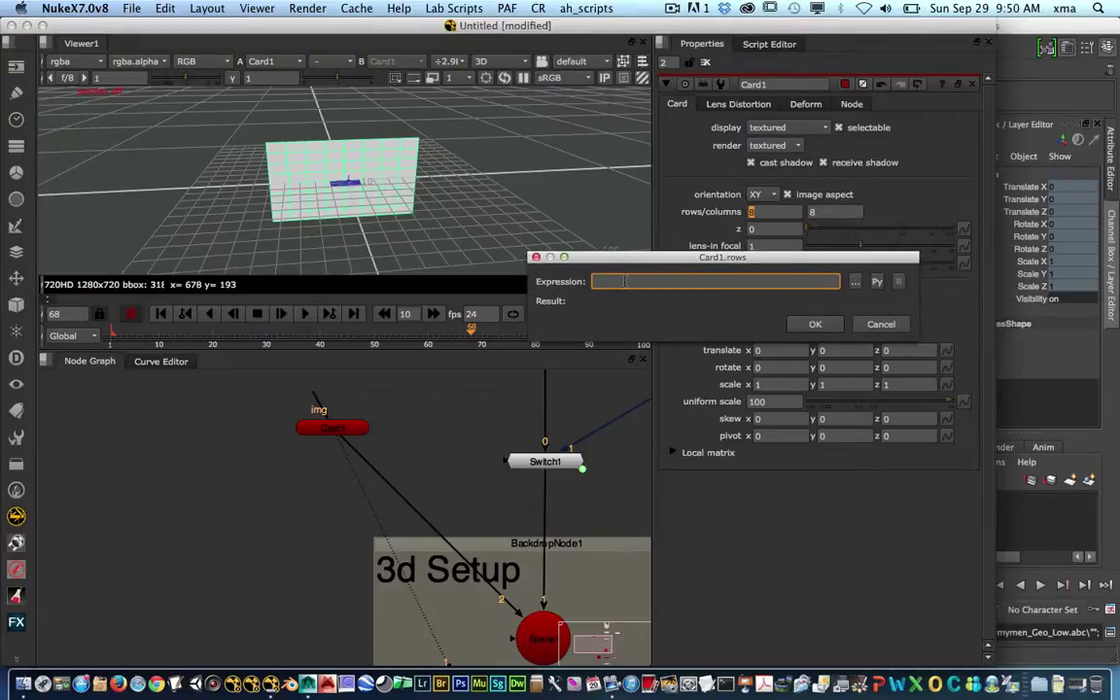
type("pro")
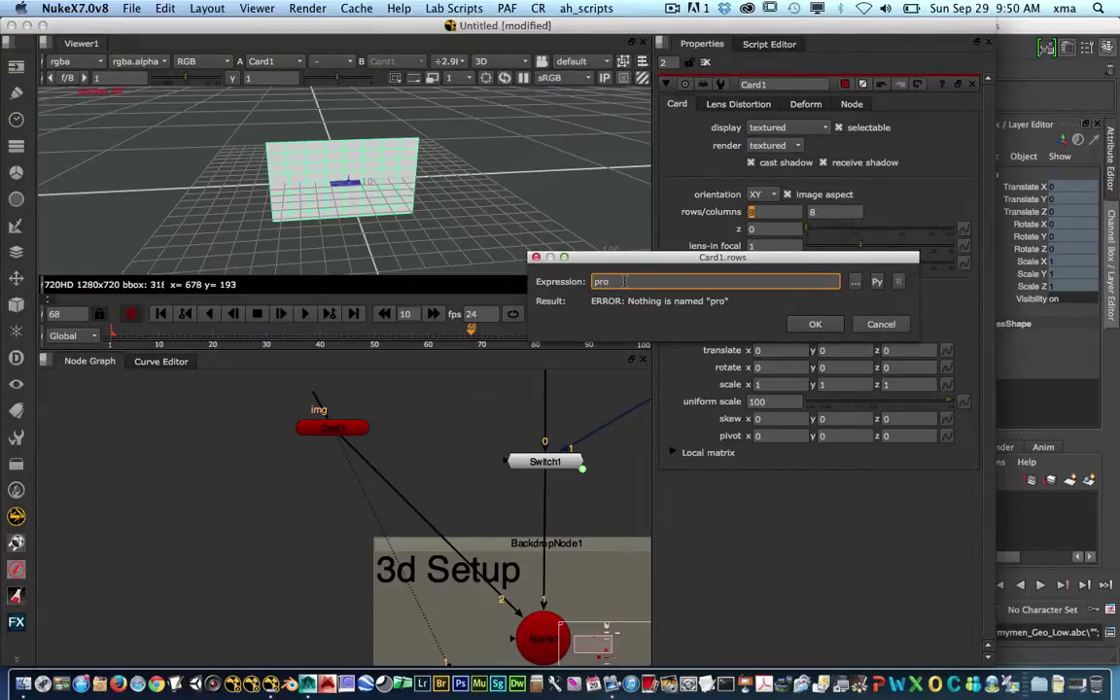
type("xy")
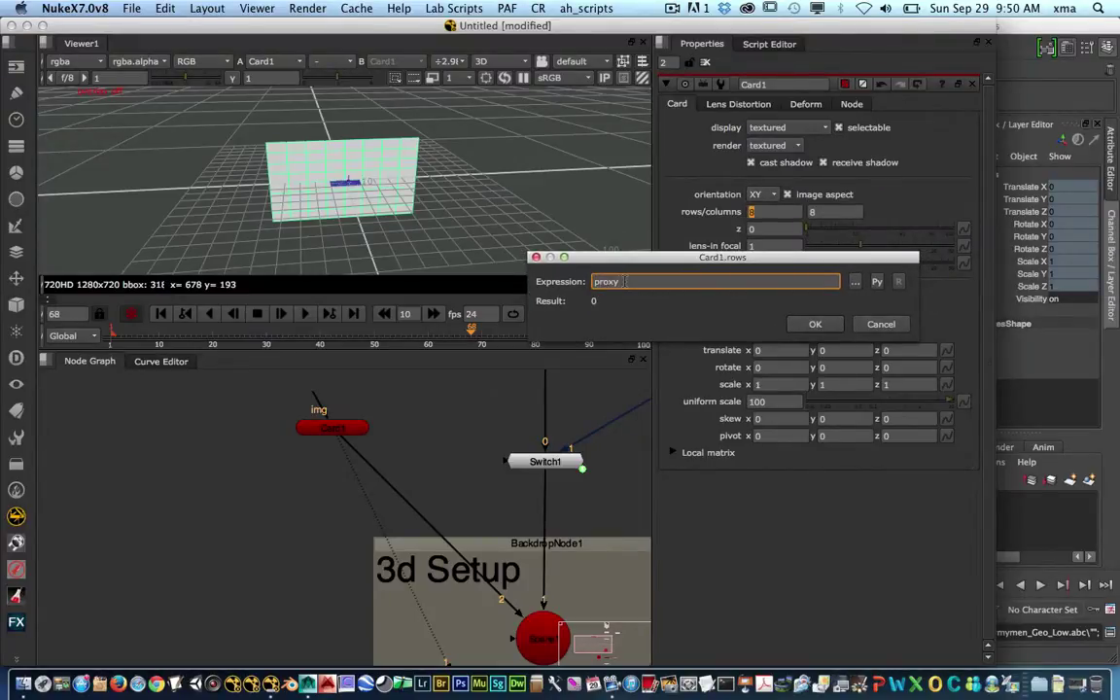
type("?")
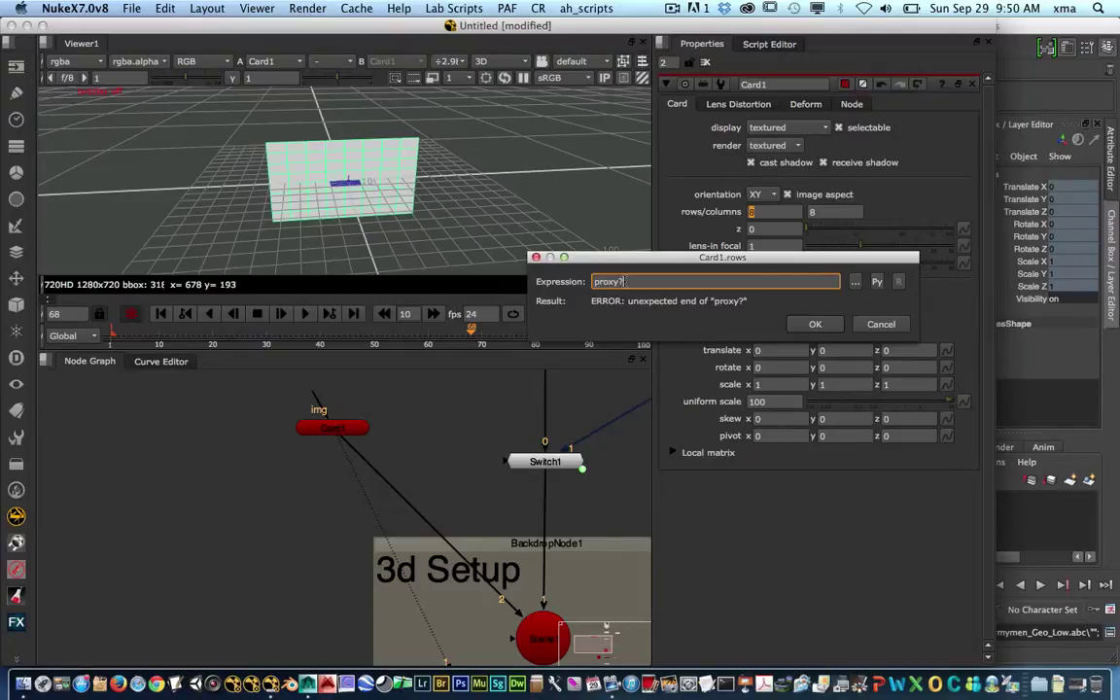
type("2:100")
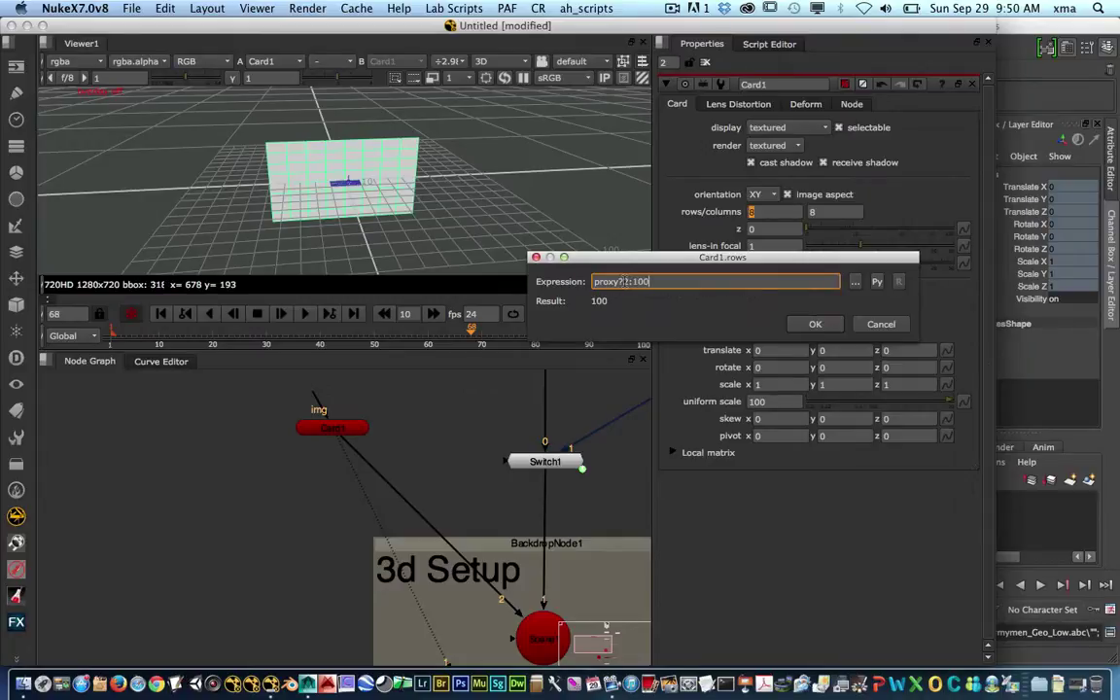
left_click(817, 324)
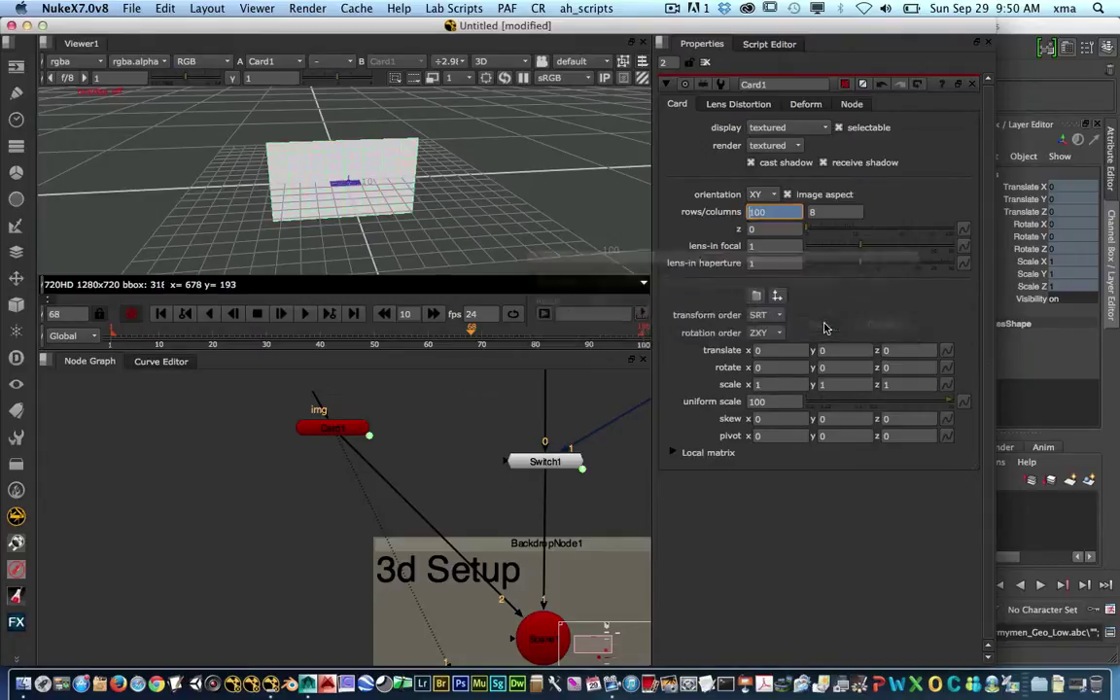
Step: Reuse the rows expression proxy?2:100 for Card1's columns
double_click(816, 212)
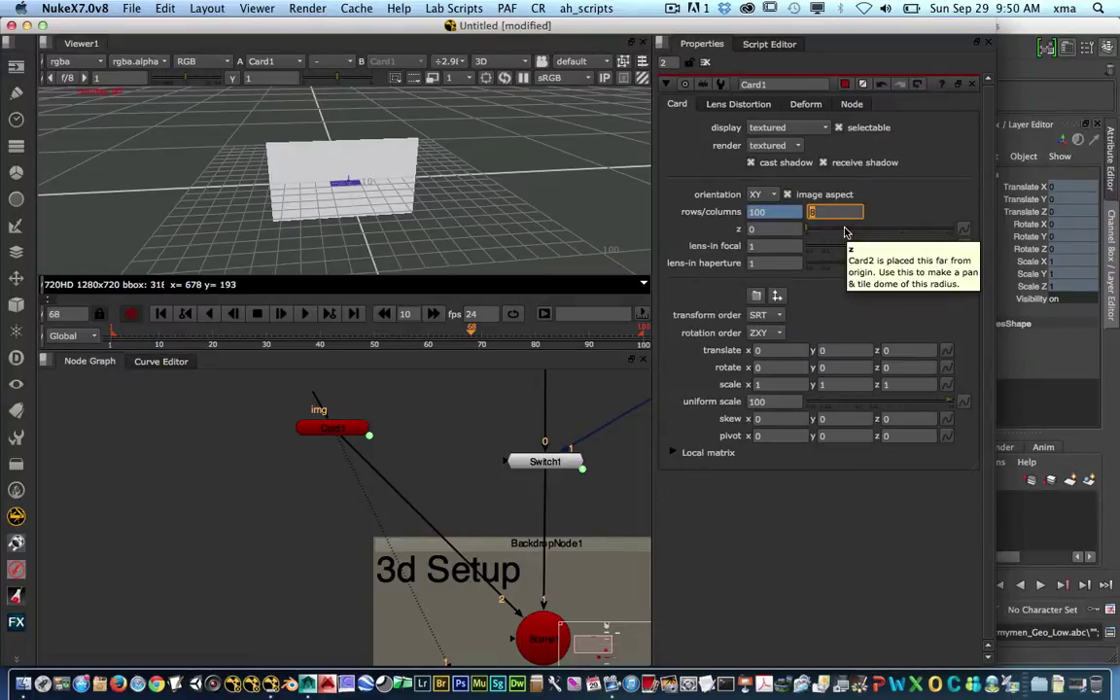
key("equal")
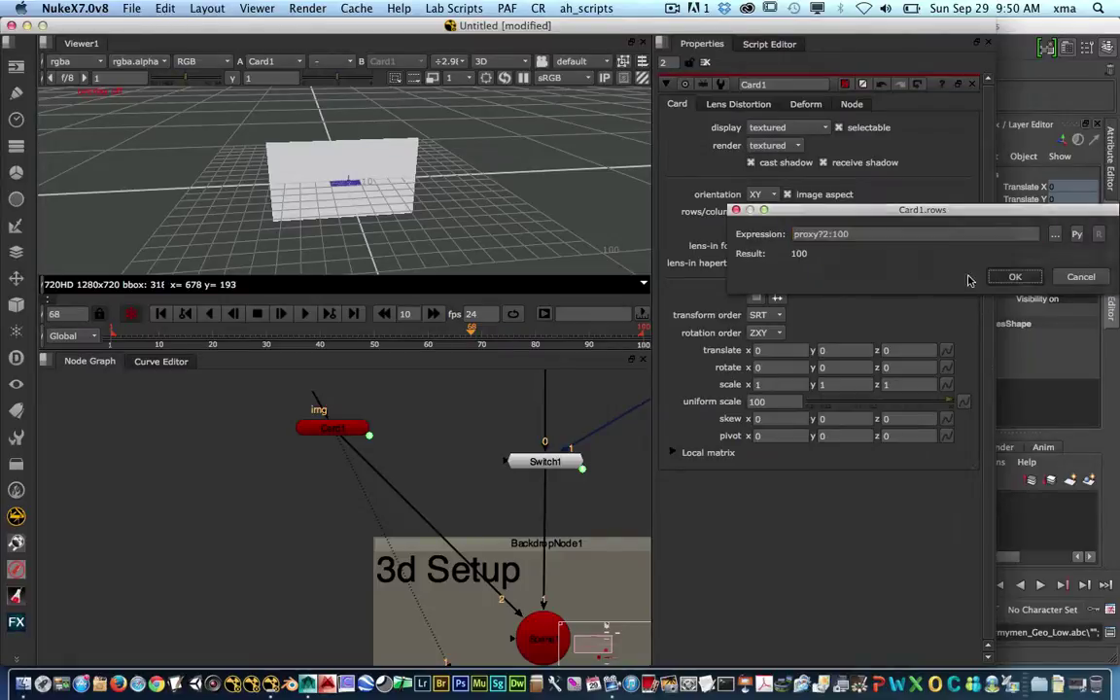
left_click(1015, 276)
left_click(828, 211)
key("equal")
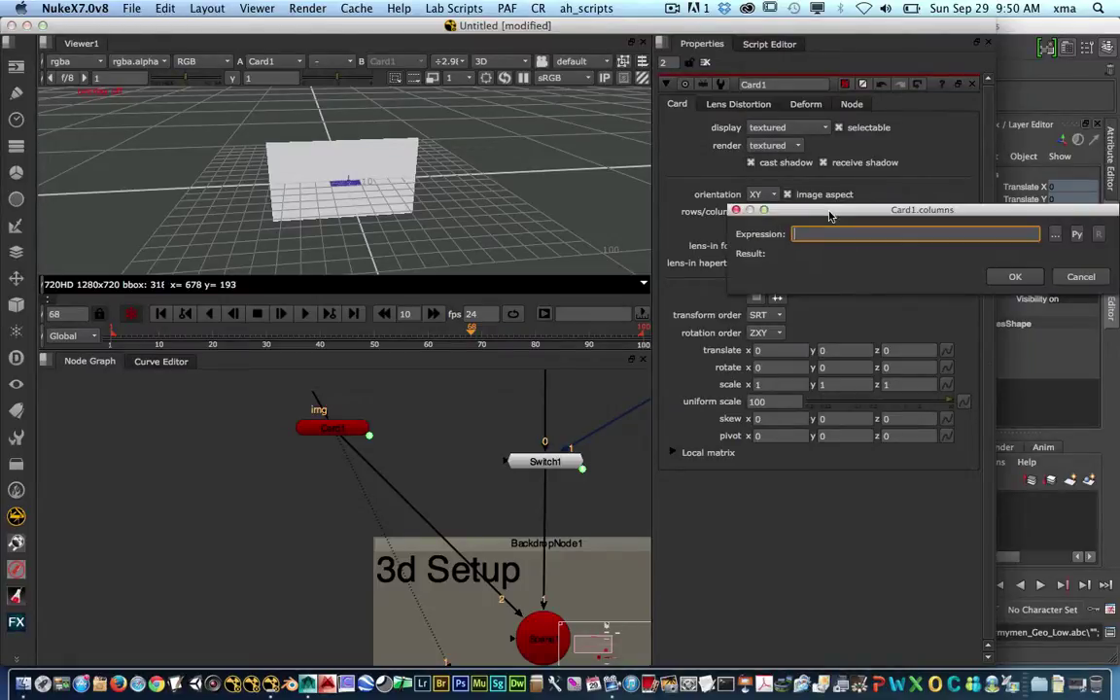
key("super+v")
left_click(998, 280)
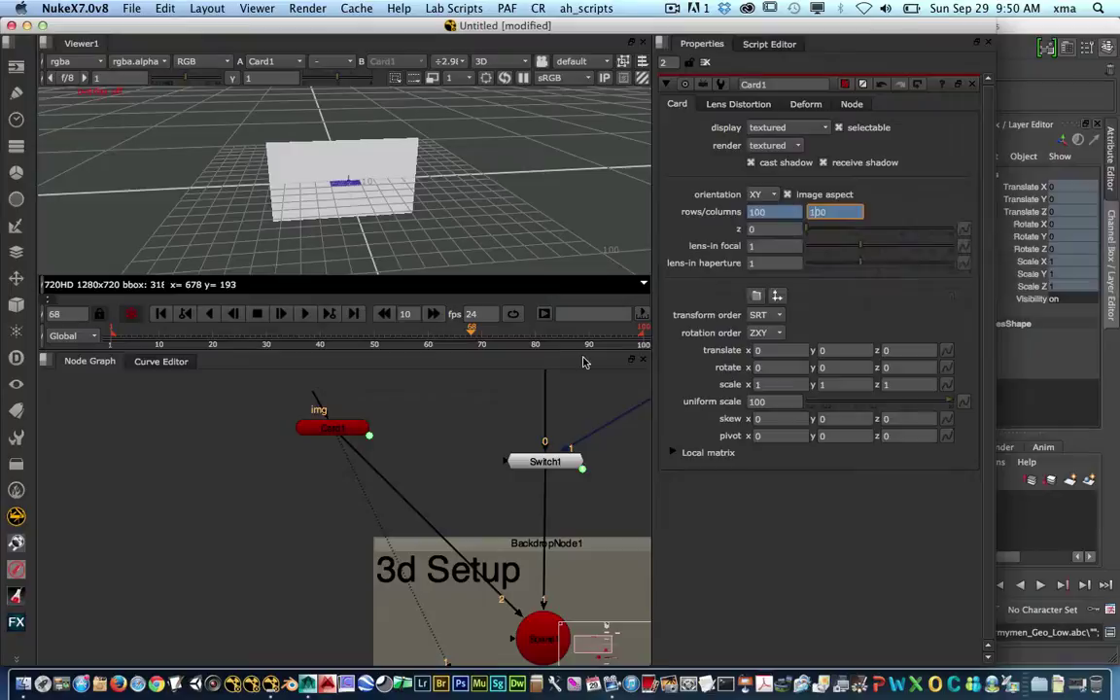
Step: Select Card1 to display its wireframe, then turn proxy mode on and off to test its subdivisions
left_click_drag(385, 158, 365, 161, "ctrl")
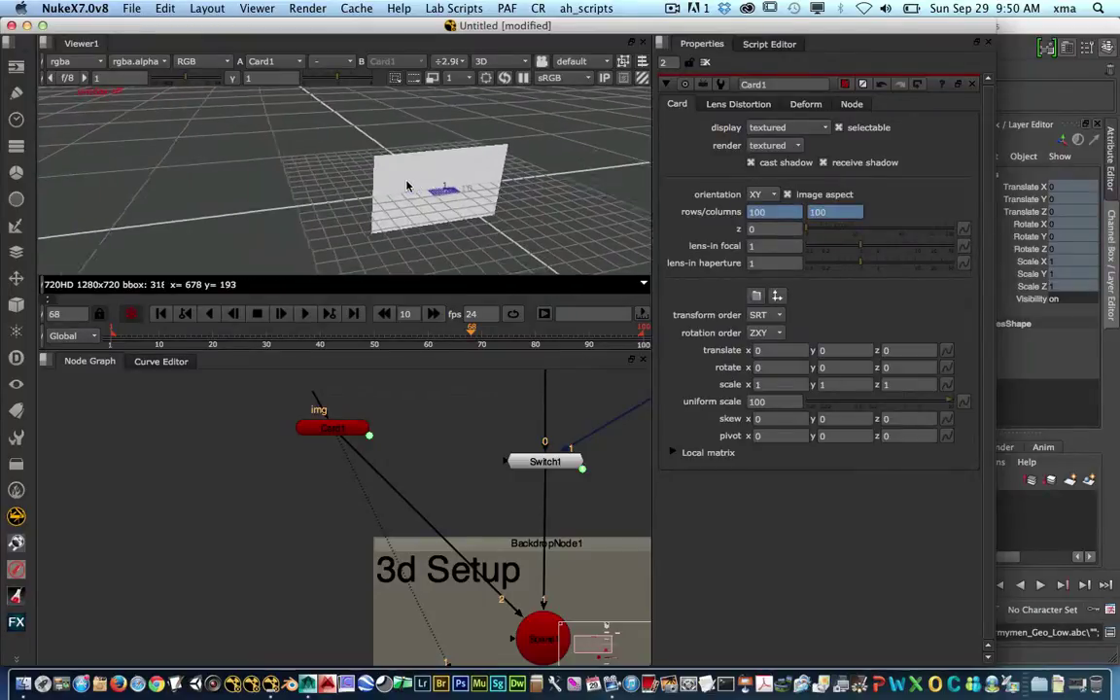
left_click(332, 427)
left_click_drag(433, 168, 439, 185, "ctrl")
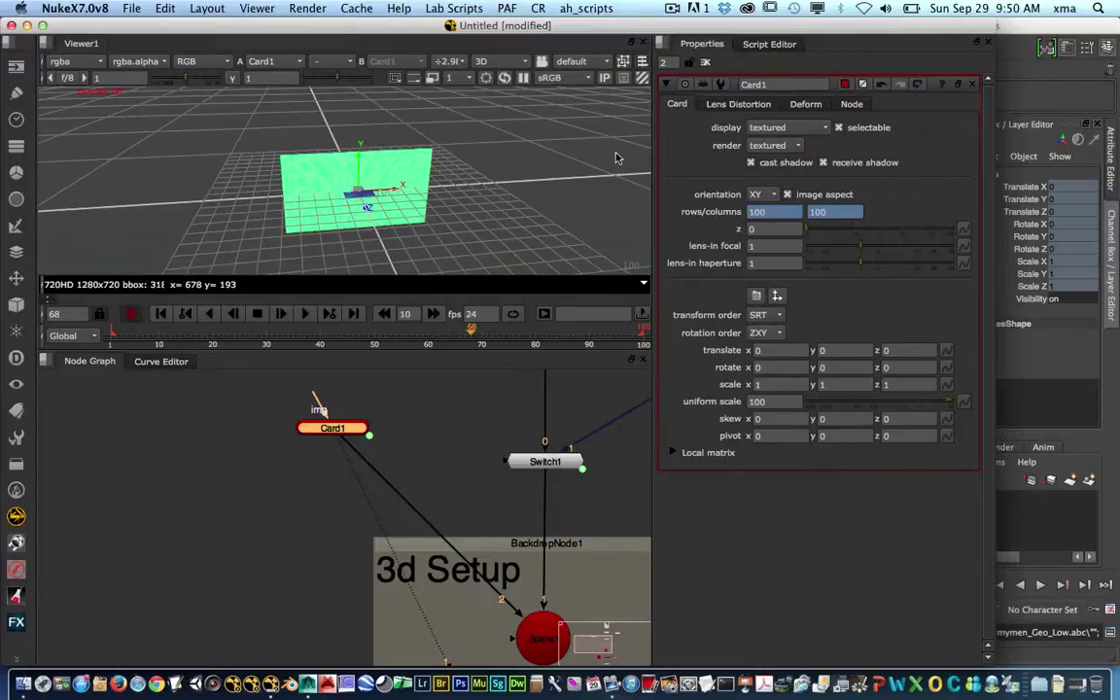
left_click(433, 80)
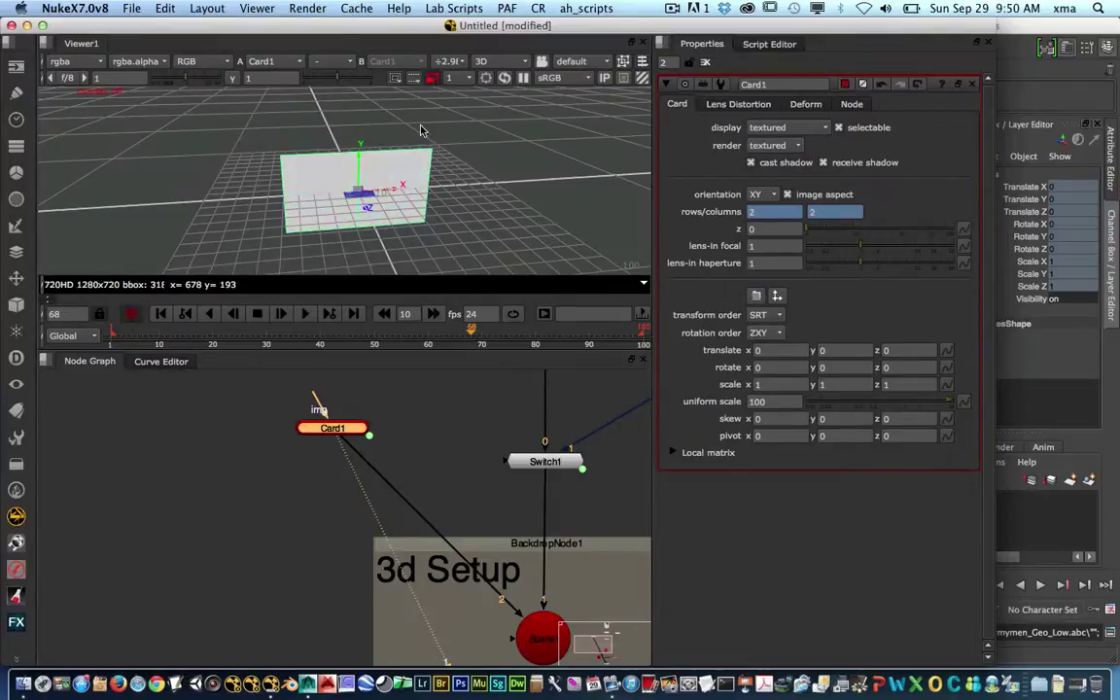
left_click(433, 80)
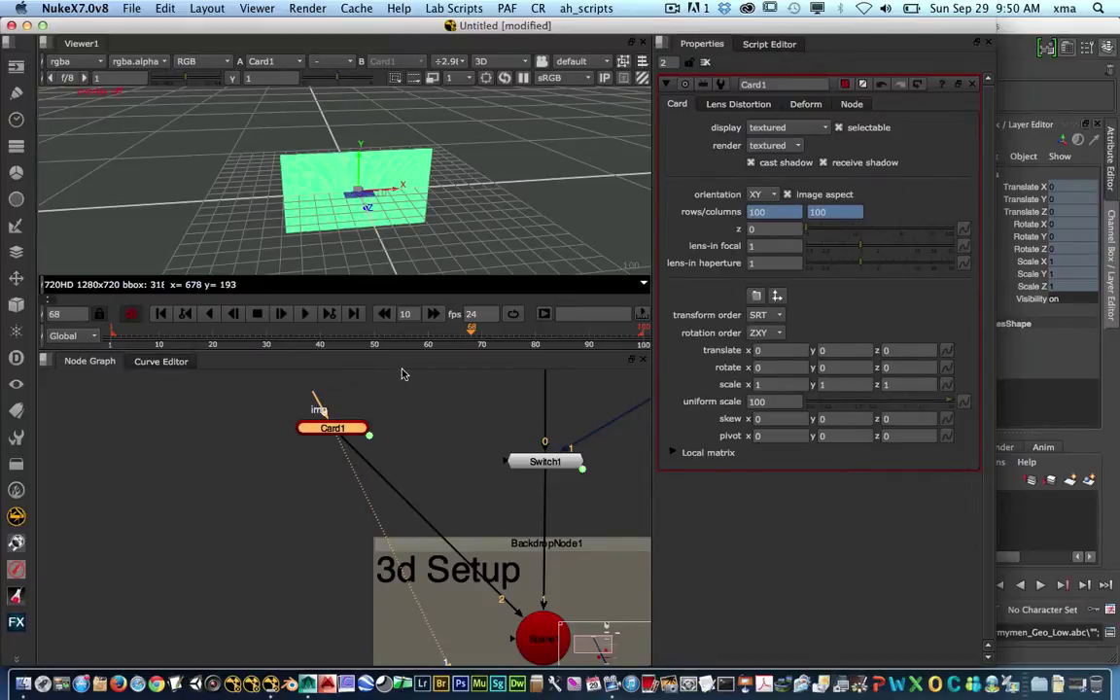
Step: Move Card1 roughly level with Switch1 in the node graph and look over the ReadGeo nodes feeding the switch
middle_click_drag(436, 405, 419, 414)
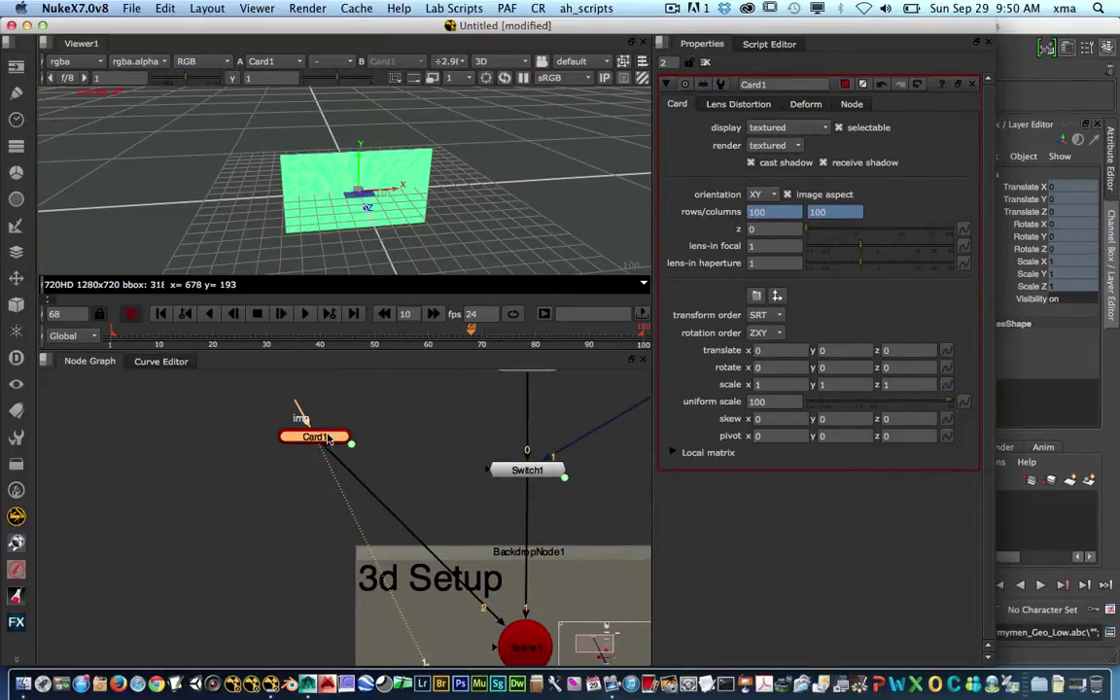
left_click_drag(325, 436, 334, 463)
mouse_move(455, 486)
middle_mouse_down()
mouse_move(346, 491)
mouse_move(316, 515)
middle_mouse_up()
middle_click_drag(382, 474, 376, 533)
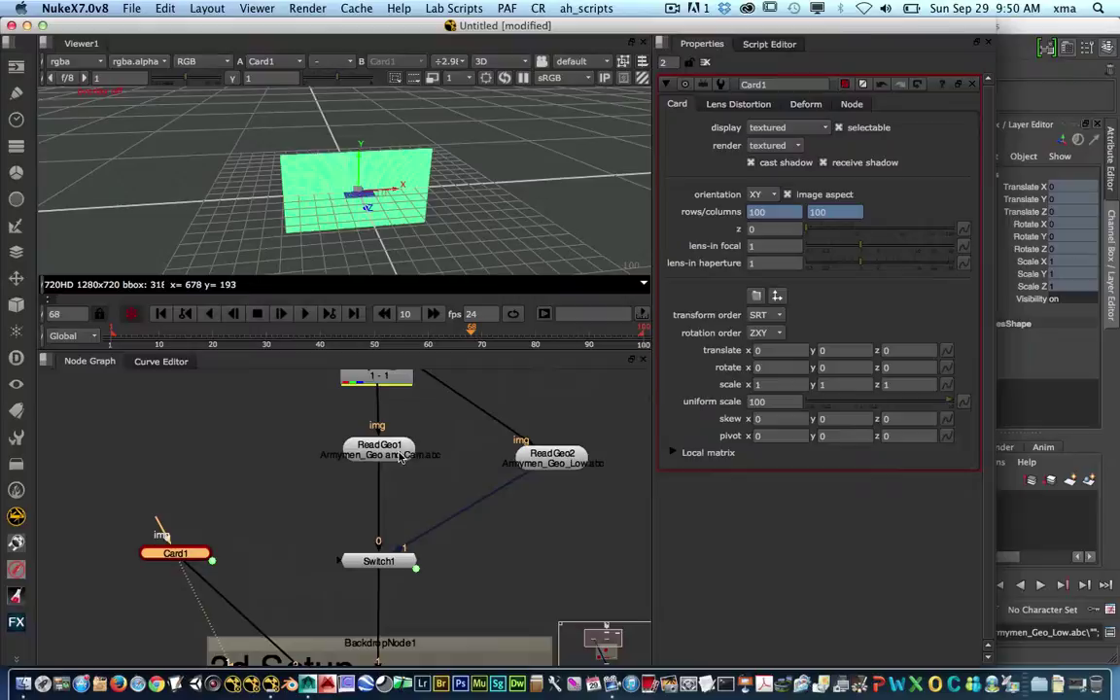
middle_click_drag(400, 493, 404, 566)
left_click_drag(403, 440, 405, 417)
mouse_move(426, 506)
middle_mouse_down()
mouse_move(434, 472)
mouse_move(418, 487)
mouse_move(422, 452)
middle_mouse_up()
middle_click_drag(339, 496, 353, 483)
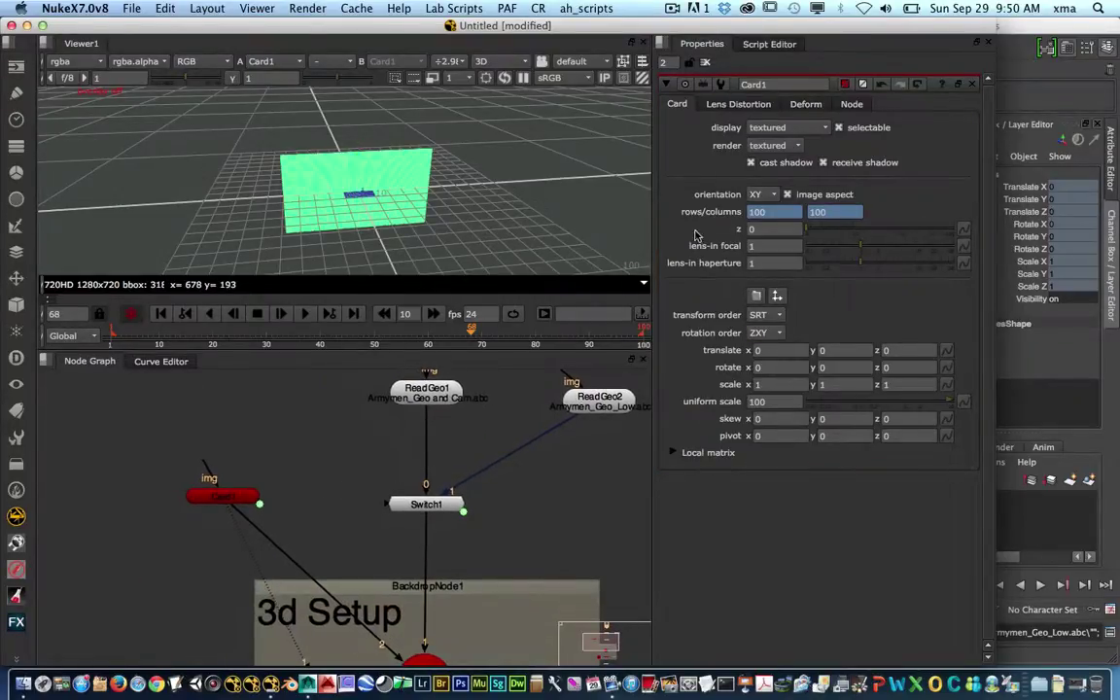